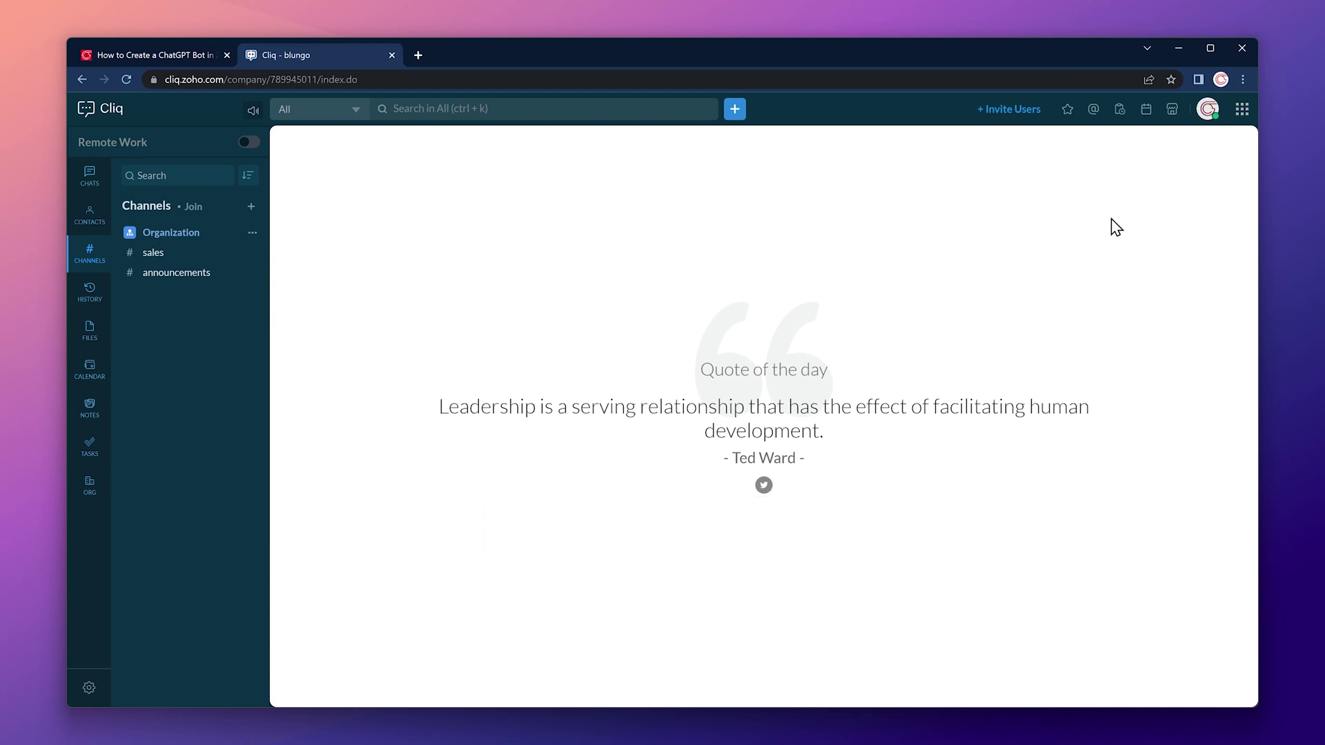
Step: Create a new bot named "ChatGPT" with the description "ChatGPT Bot"
left_click(1207, 116)
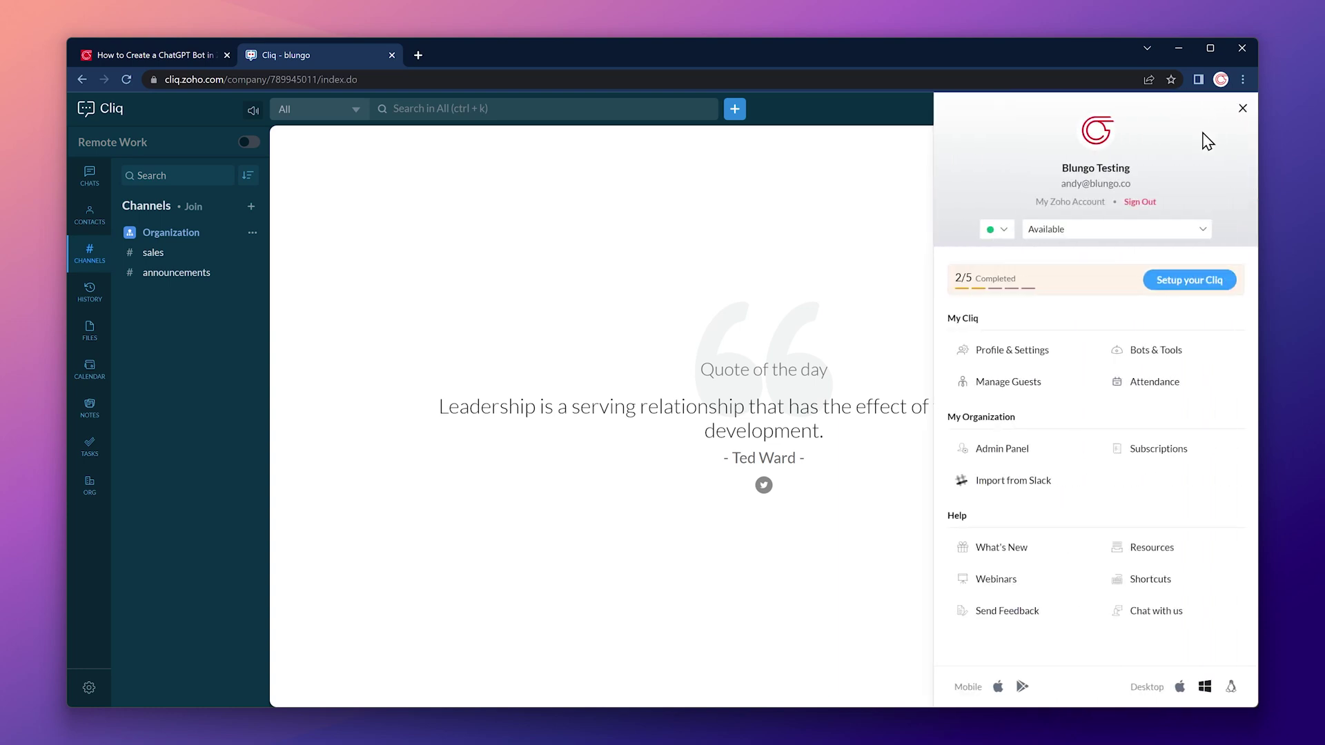
left_click(1154, 352)
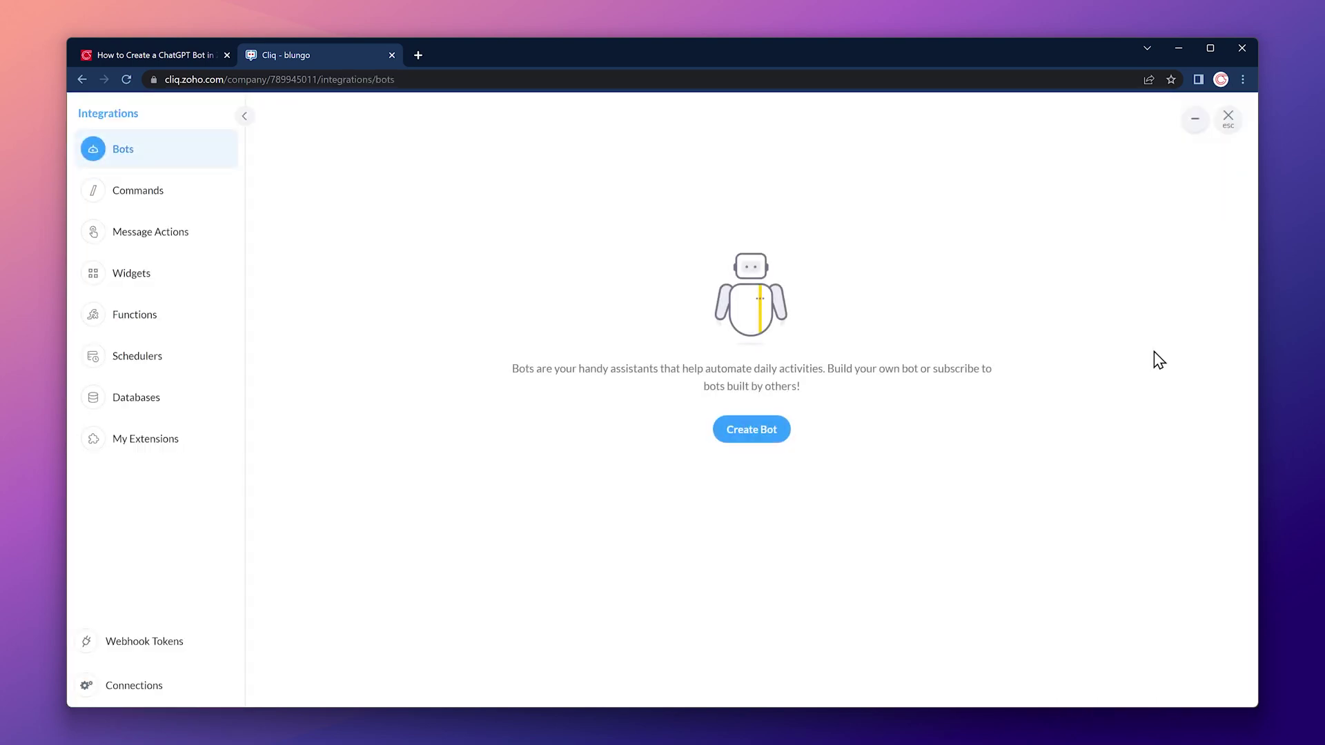
left_click(770, 433)
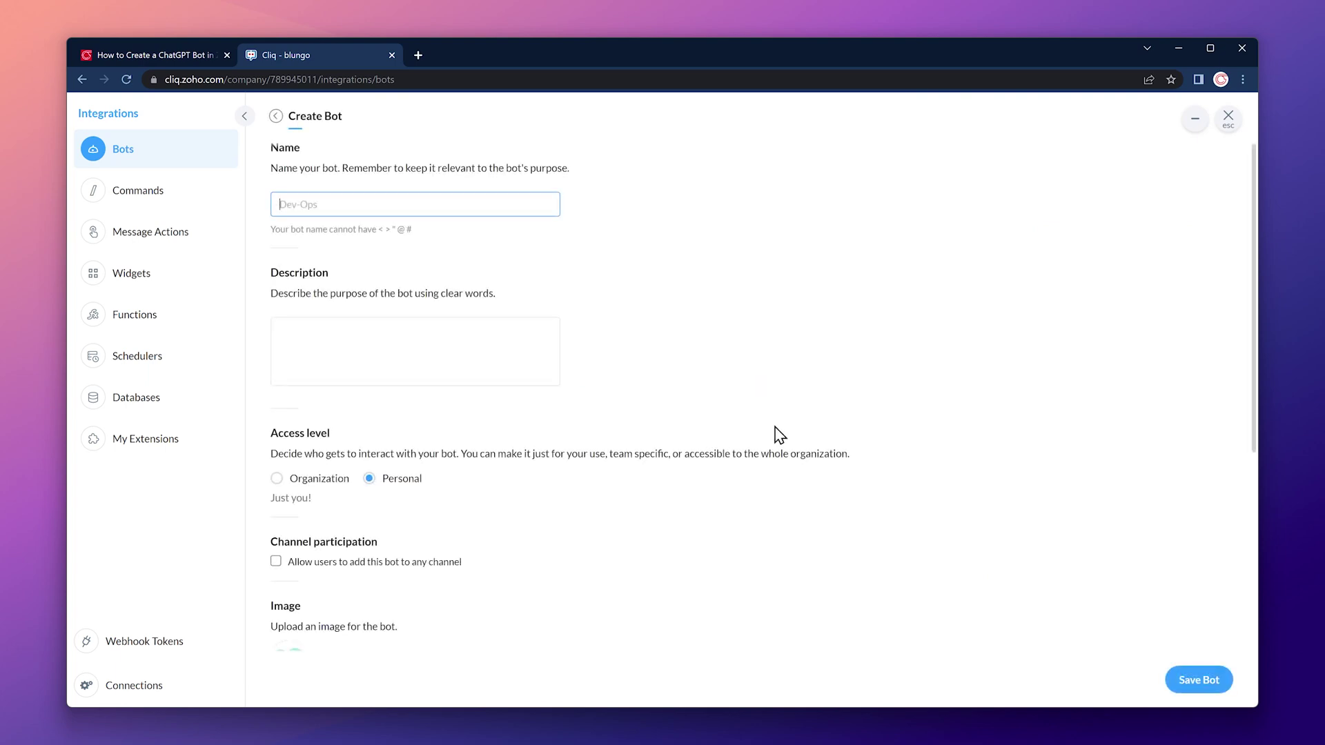
type("ChatGPT")
left_click(540, 363)
type("ChatGPT B")
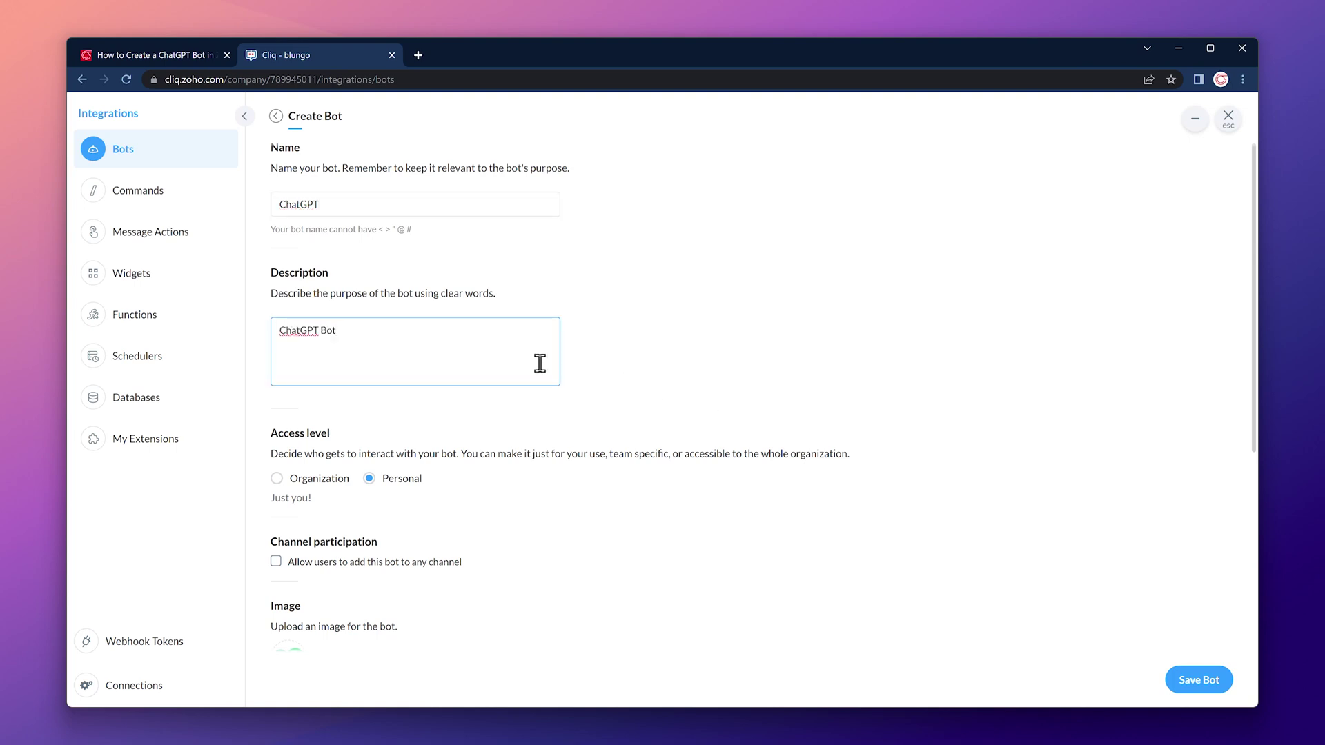
Step: Set the bot's access level to Organization, allow channel participation with send messages, listen to messages and auto-follow threads, and save the bot
left_click(317, 483)
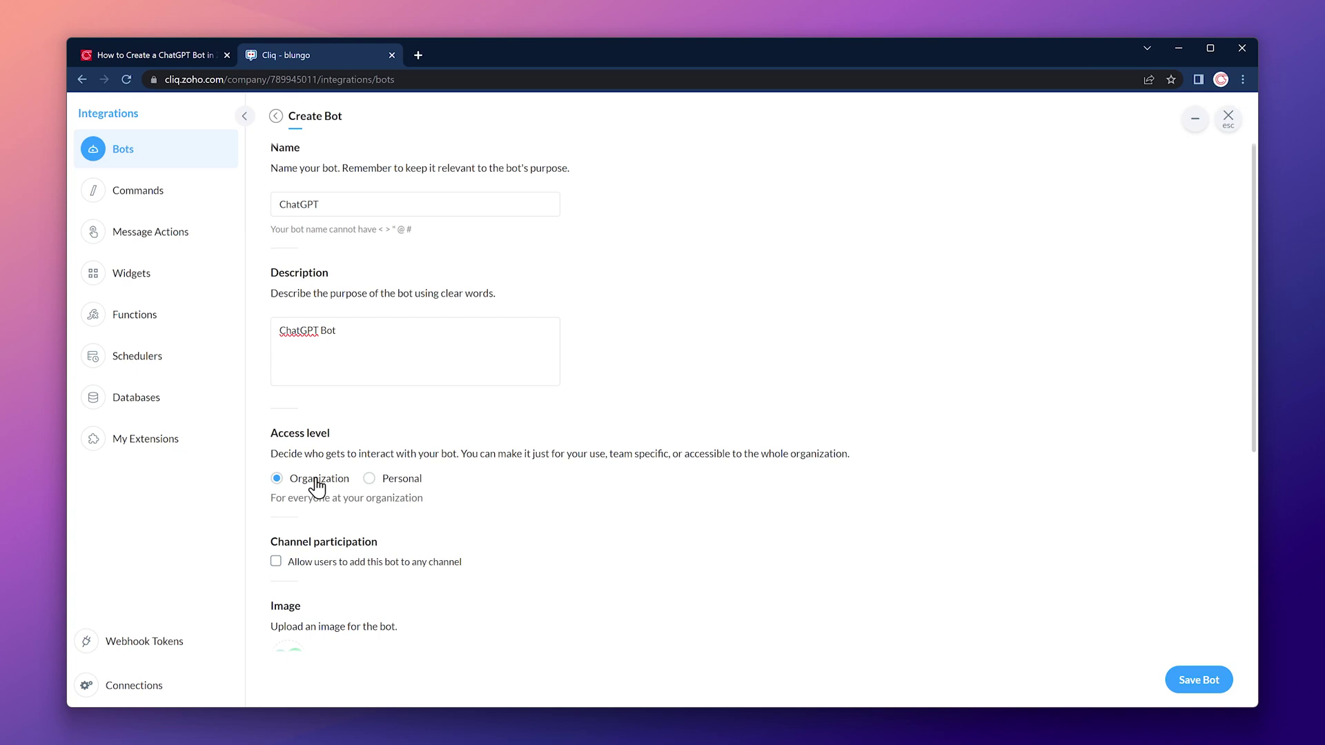
left_click(276, 564)
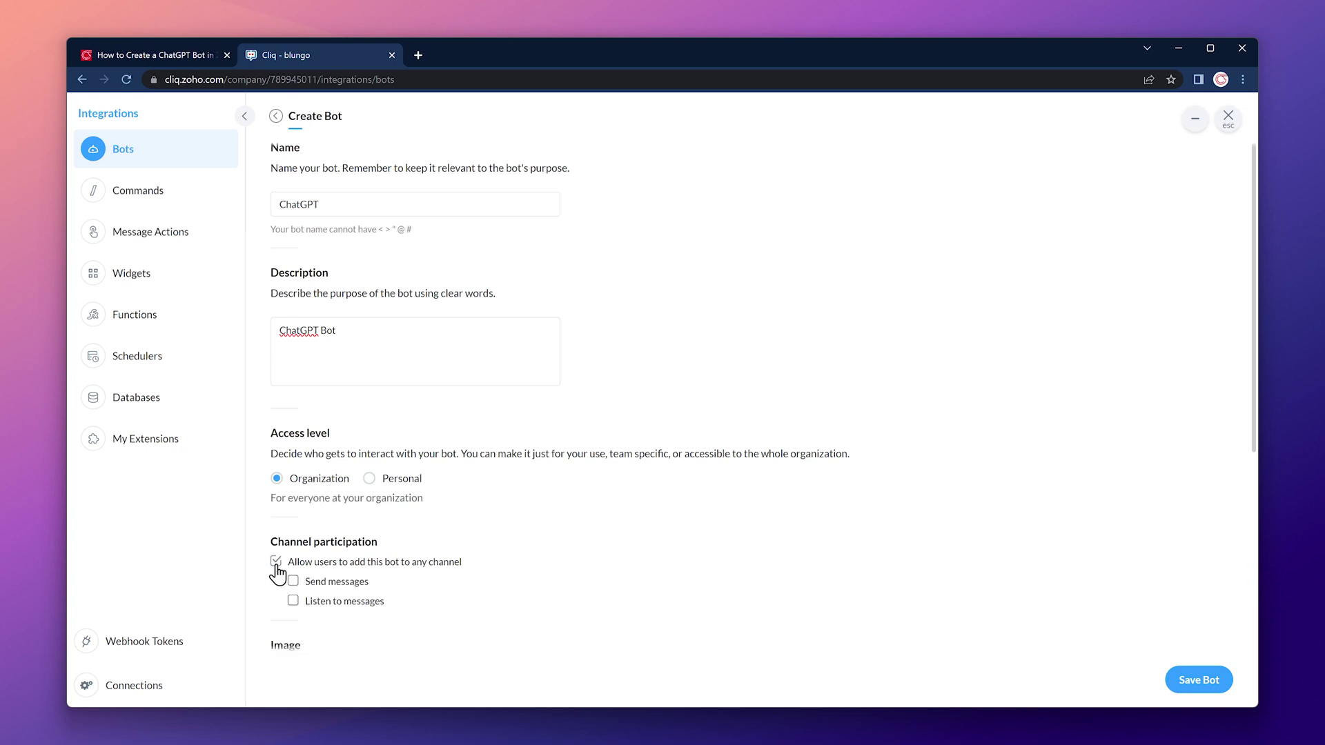
left_click(294, 601)
left_click(309, 621)
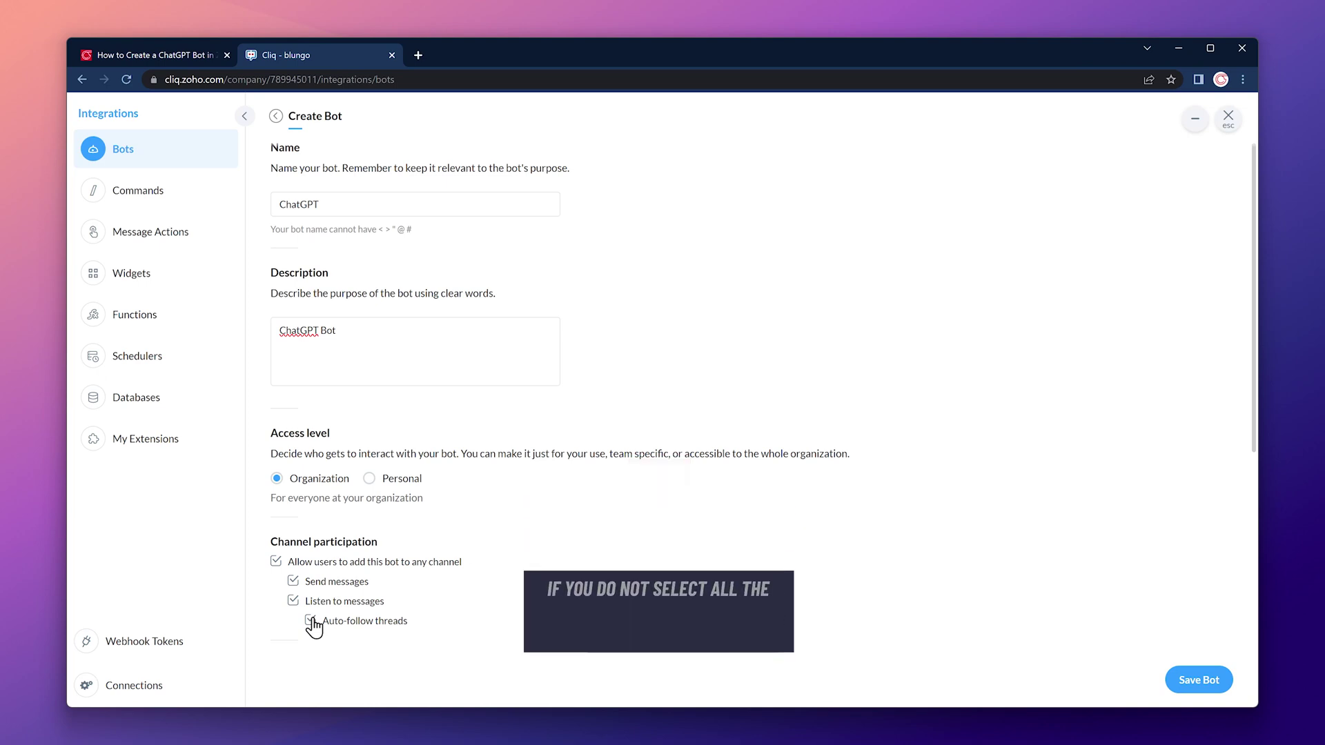
scroll(312, 621, "down", 2)
scroll(313, 617, "down", 2)
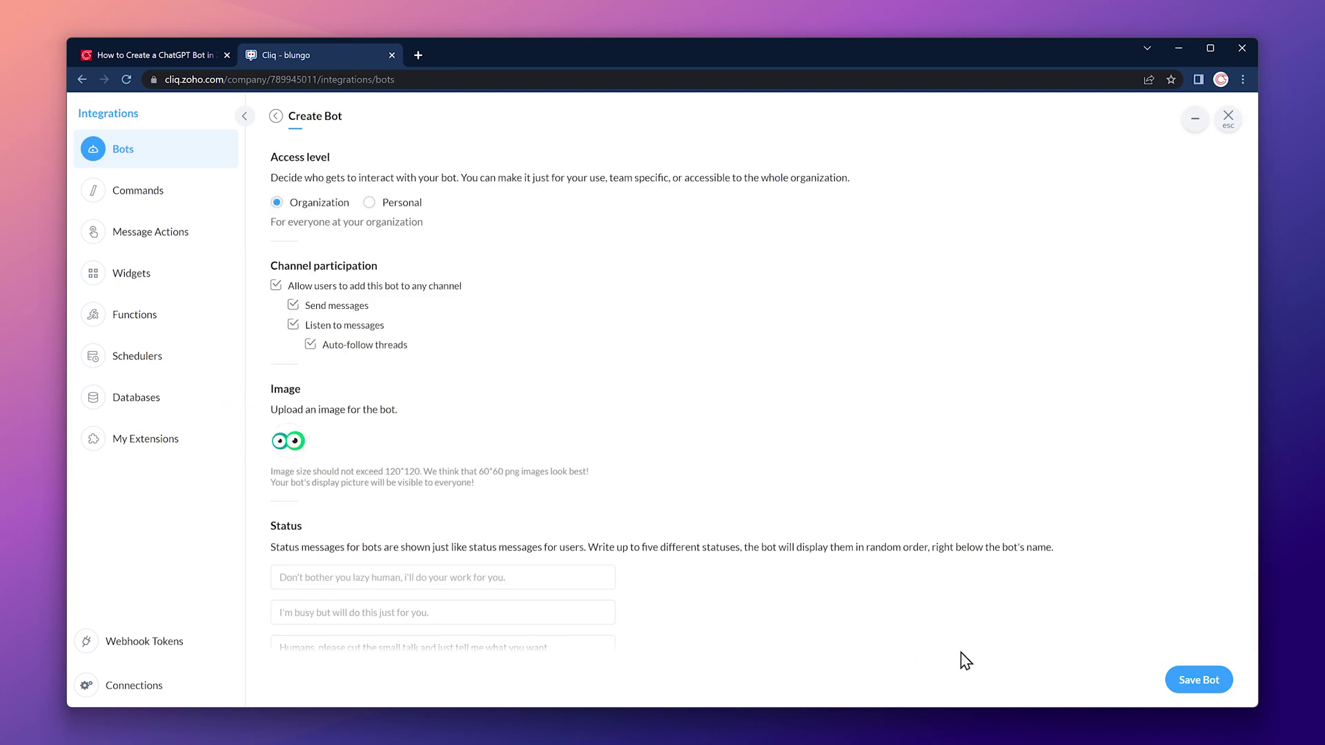
left_click(1182, 674)
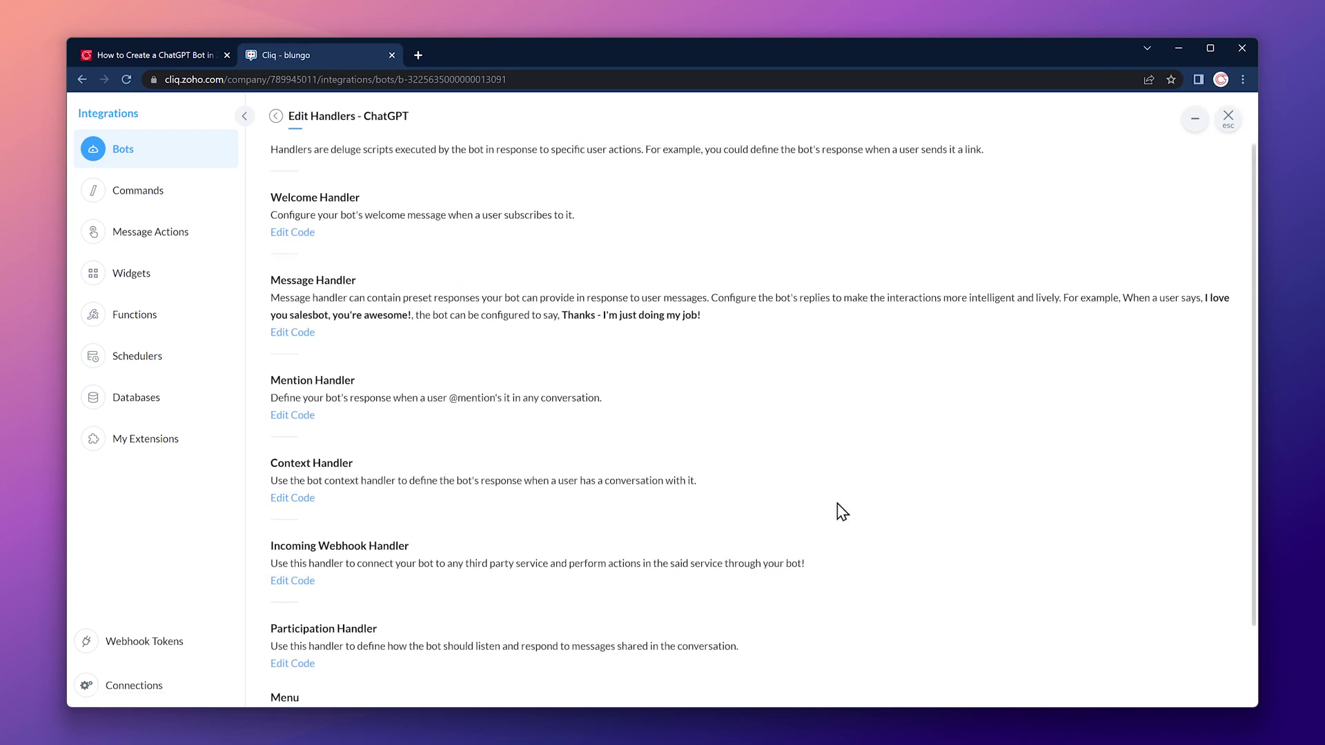
Step: Open the bot's Message Handler code and copy the full message handler script from the Blungo blog post
left_click(293, 333)
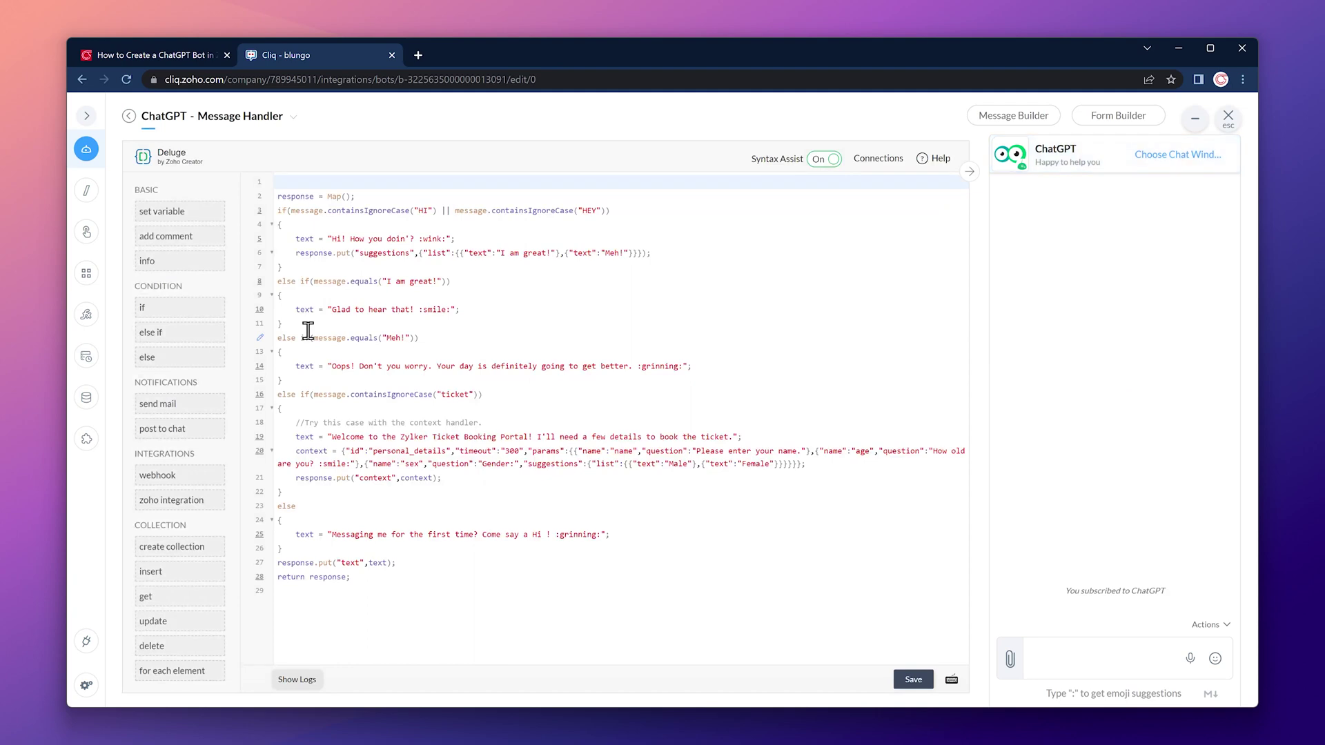
left_click(194, 60)
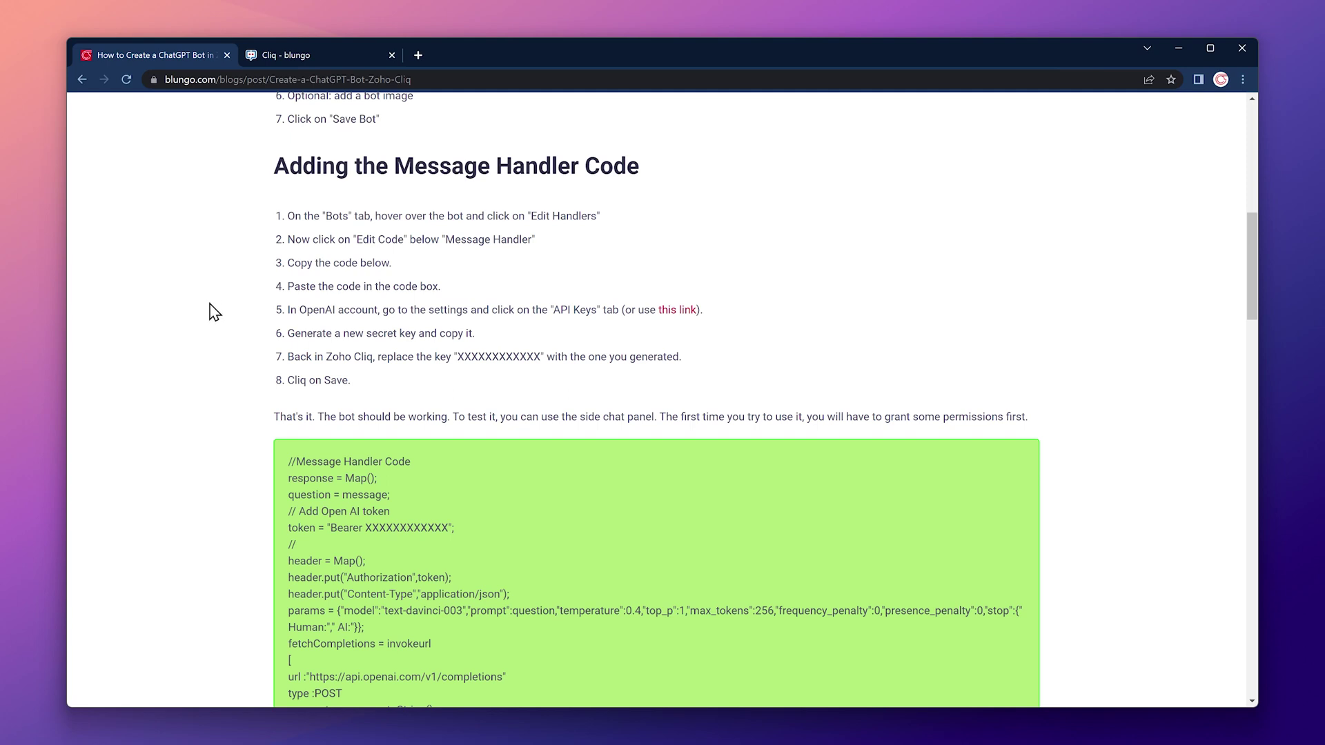
scroll(214, 312, "down", 5)
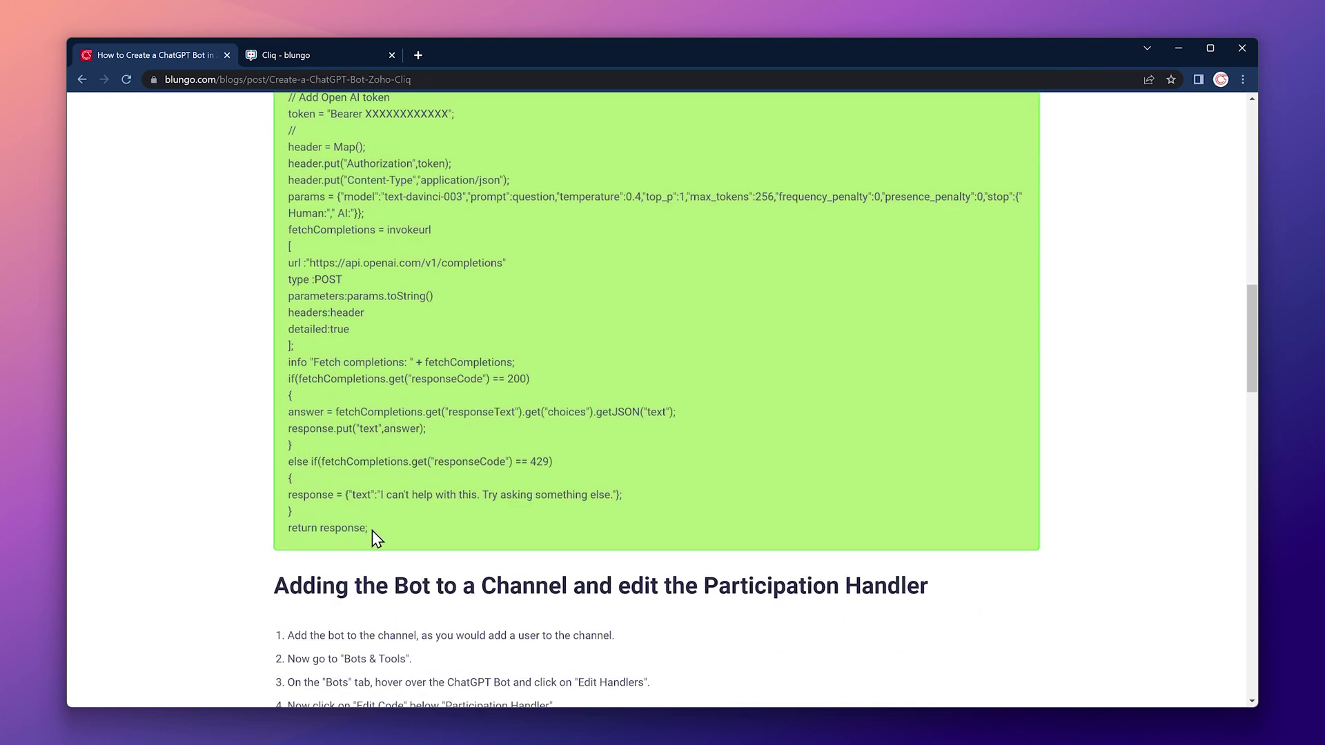
left_click_drag(371, 530, 287, 256)
scroll(335, 441, "up", 3)
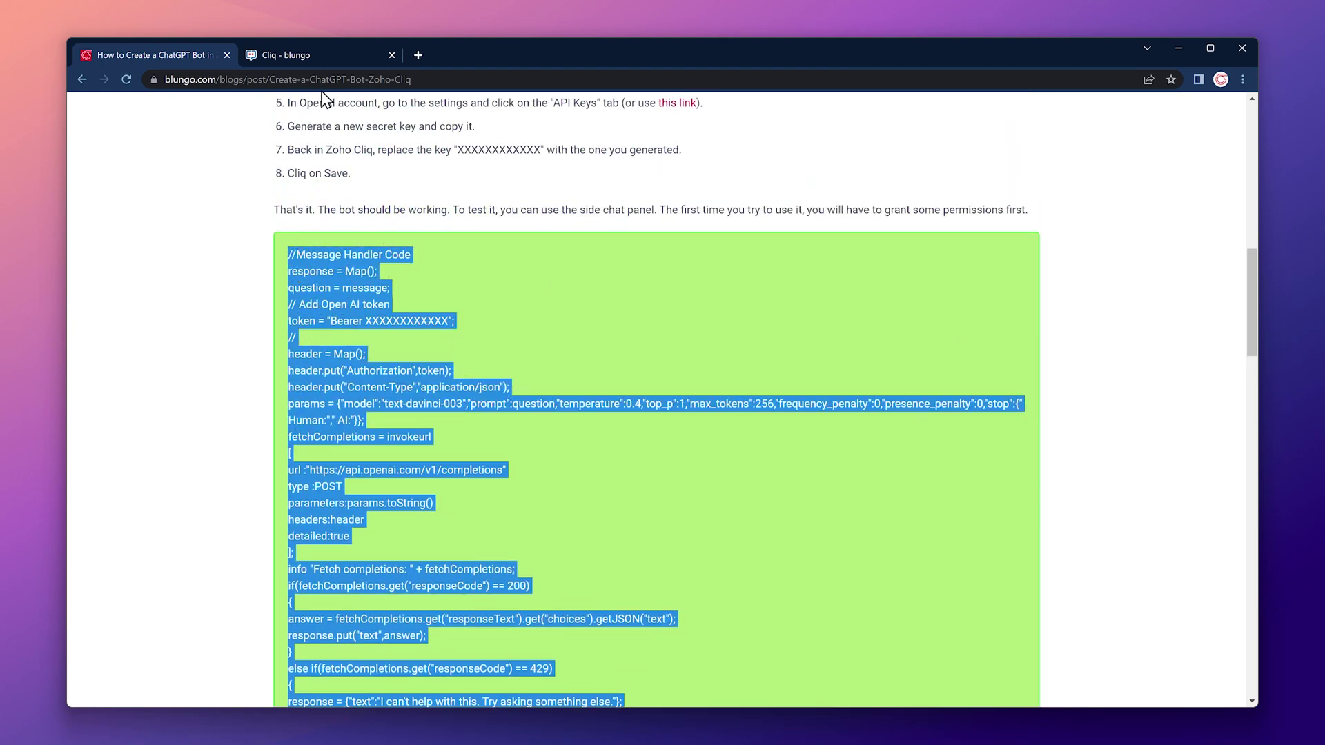
Step: Replace all default code in the ChatGPT bot's Message Handler in Cliq with the copied script
left_click(329, 60)
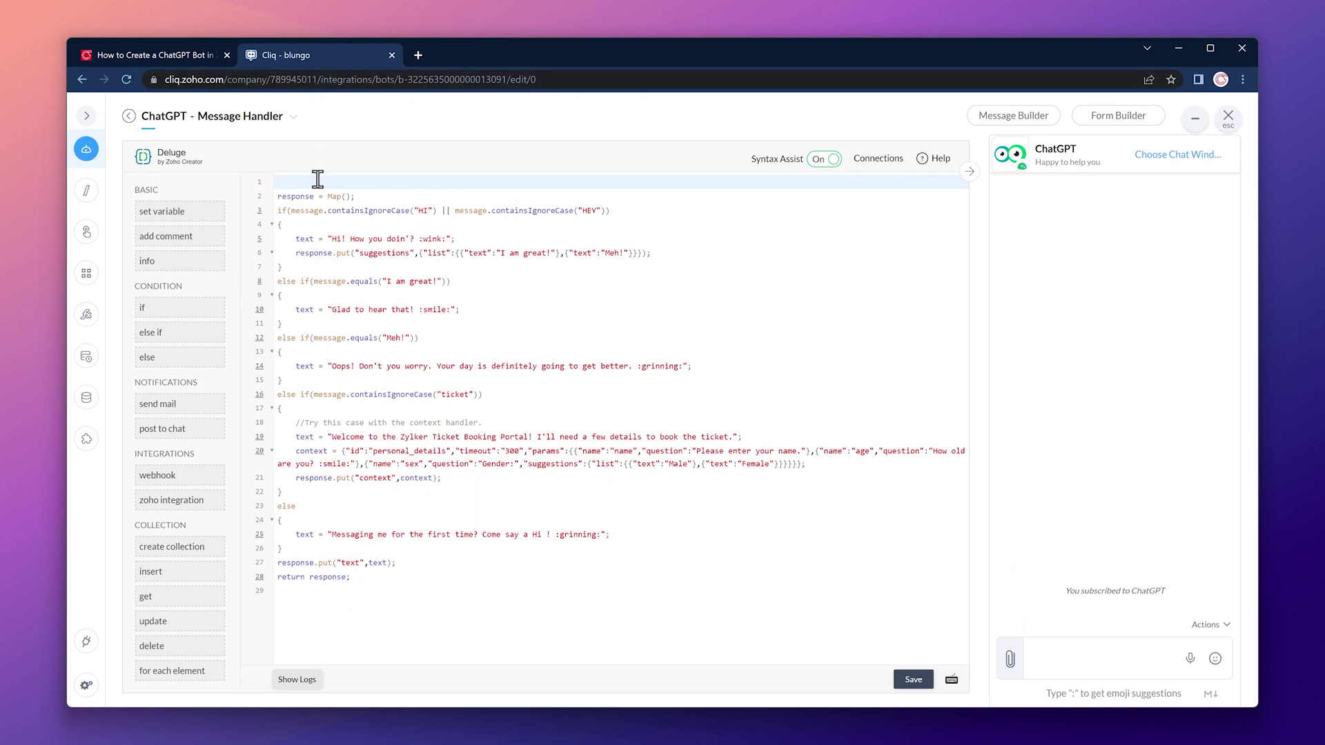
left_click_drag(353, 578, 283, 177)
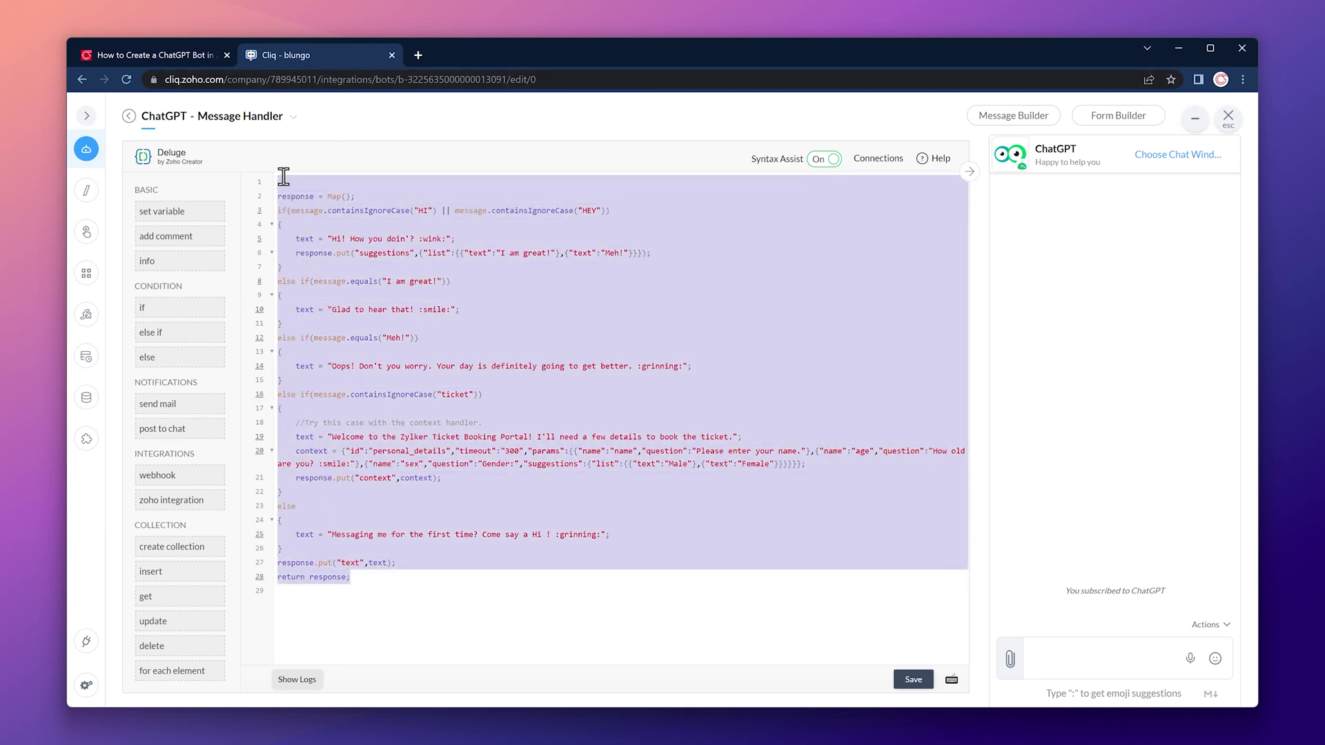
type("// Message Handler Code response = Map(); question = message; // Add Open AI token token = \"Bearer XXXXXXXXXXXX\"; // header = Map(); header.put(\"Authorization\",token); header.put(\"Content-Type\",\"application/json\"); params = {\"model\":\"text-davinci-003\",\"prompt\":question,\"temperature\":0.4,\"top_p\":1,\"max_tokens\":256,\"frequency_penalty\":0,\"presence_penalty\":0,\"stop\":{\" Human:\",\" AI:\"}}; fetchCompletions = invokeurl [ url :\"https://api.openai.com/v1/completions\" type :POST parameters:params.toString() headers:header detailed:true ]; info \"Fetch completions: \" + fetchCompletions; if(fetchCompletions.get(\"responseCode\") == 200) { answer = fetchCompletions.get(\"responseText\").get(\"choices\").getJSON(\"text\"); response.put(\"text\",answer); } else if(fetchCompletions.get(\"responseCode\") == 429) { response = {\"text\":\"I can't help with this. Try asking something else.\"}; } return response;")
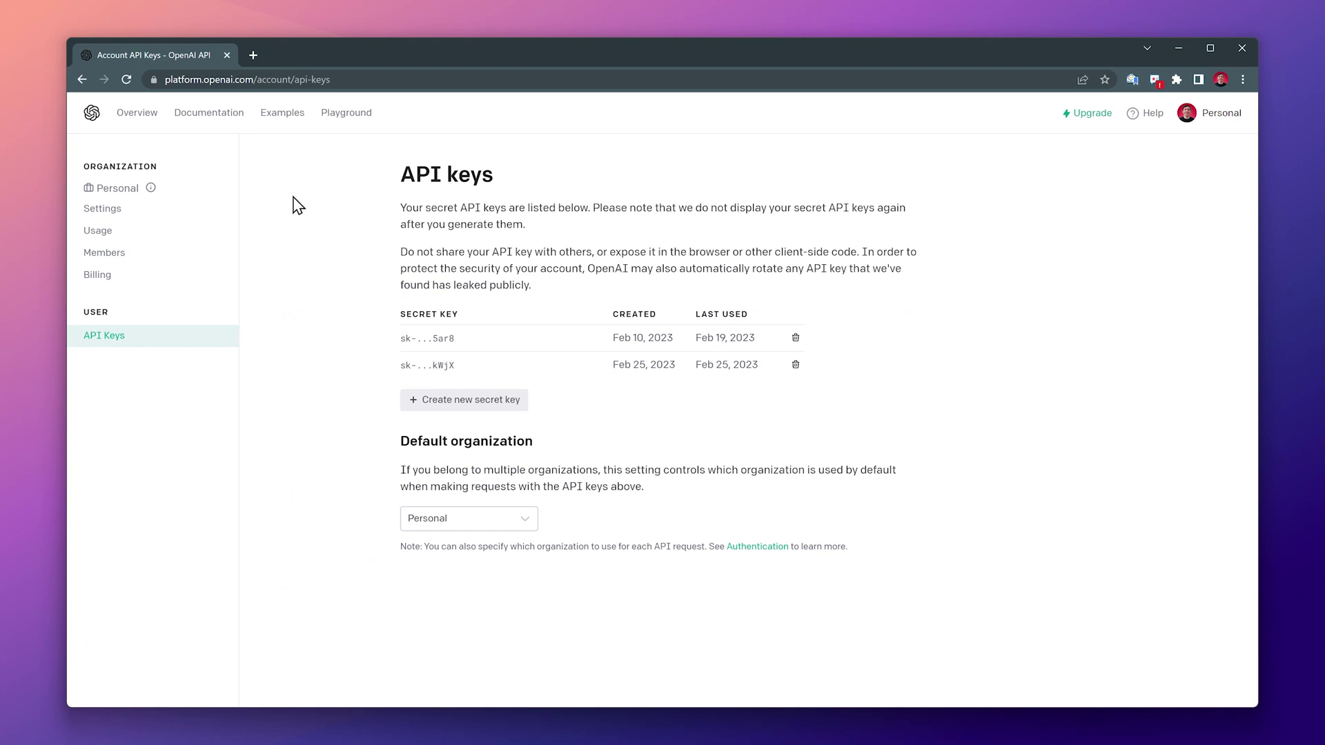
Step: Generate a new secret API key on the OpenAI API keys page, copy it, and return to the Cliq Message Handler
left_click(462, 400)
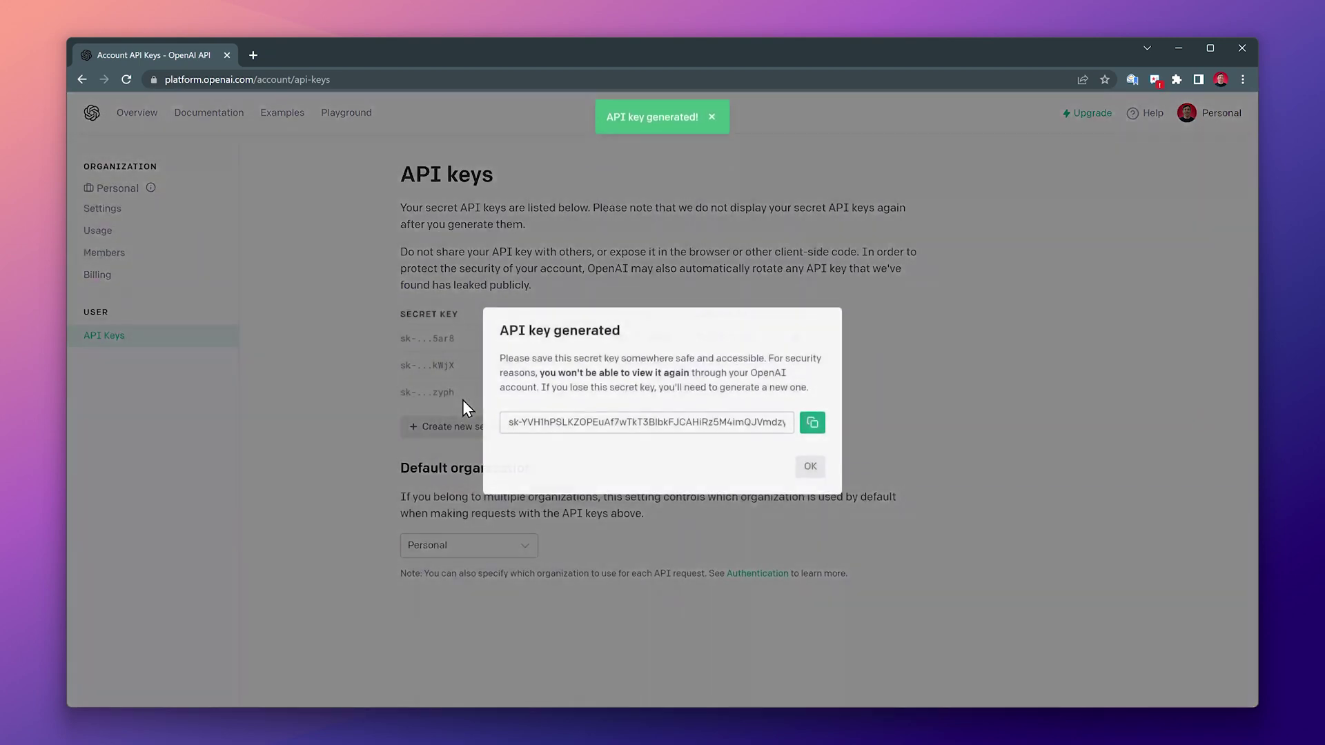
left_click(809, 423)
key("alt+Tab")
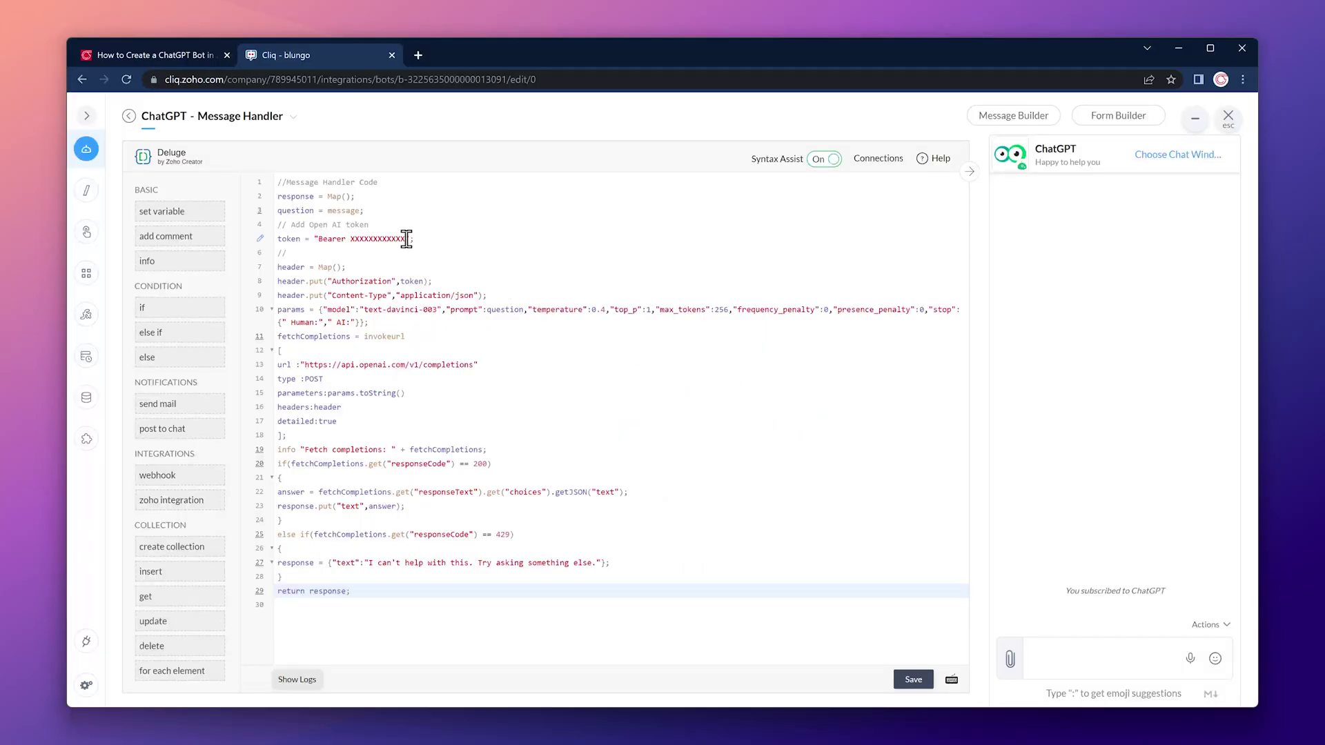
Step: Replace the XXXXXXXXXXXX placeholder after "Bearer" in the token line with the copied API key and save the Message Handler
left_click_drag(406, 238, 352, 238)
key("ctrl+v")
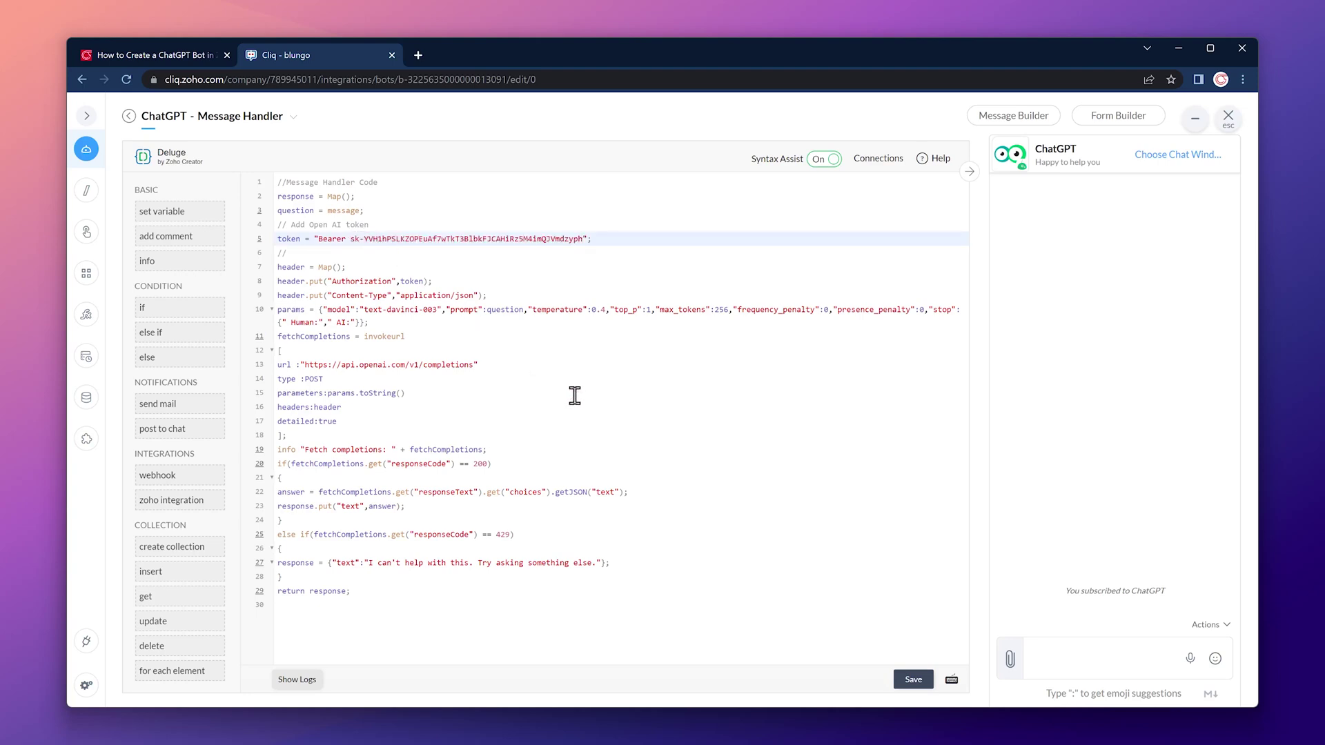
left_click(911, 681)
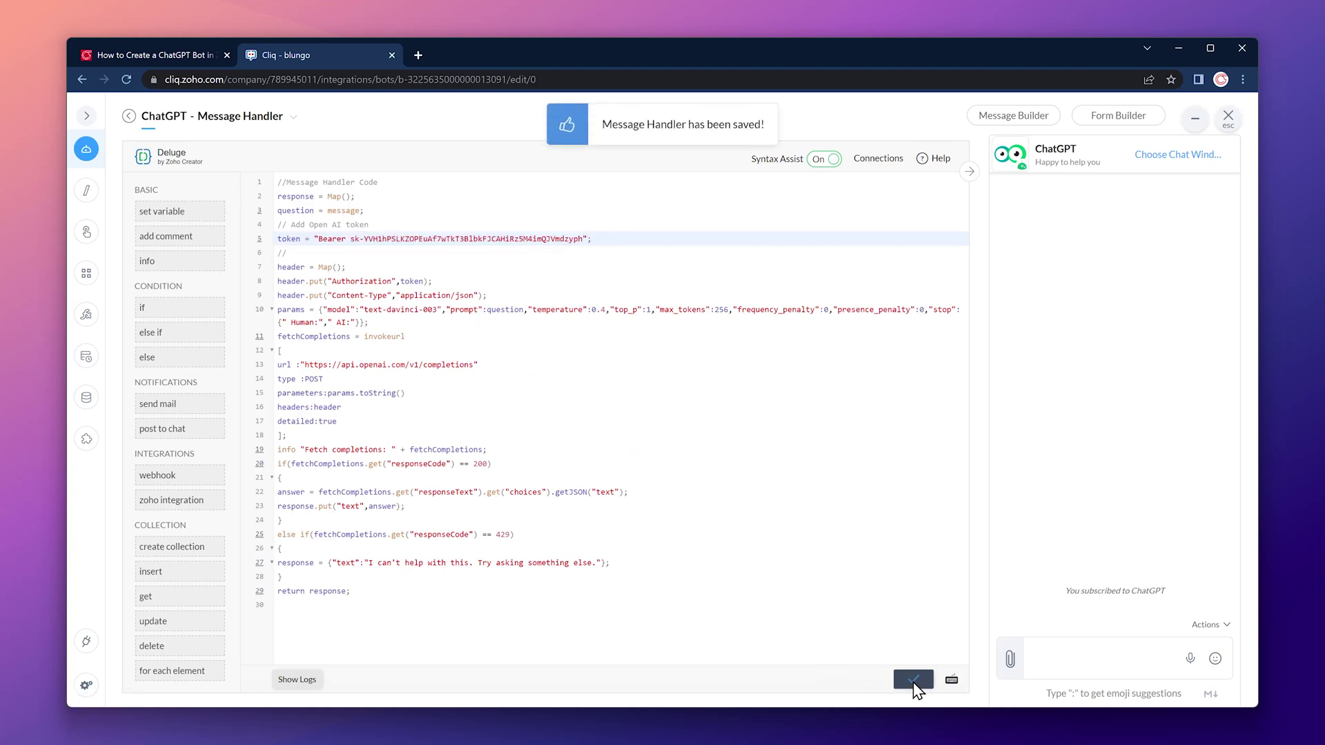
Step: Send the bot the test question "What is Zoho CRM?" and allow it to access account details and external APIs
left_click(1059, 660)
type("What is Zoho CRM?")
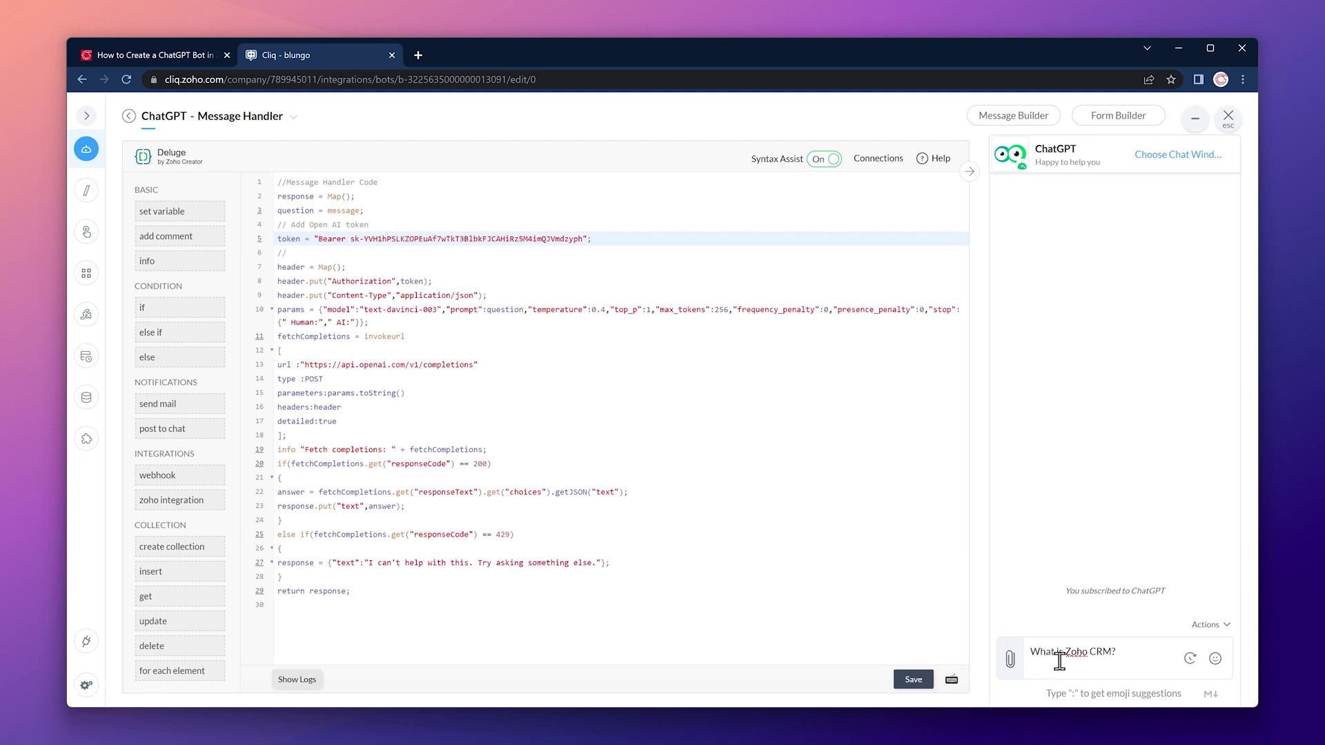
key("Return")
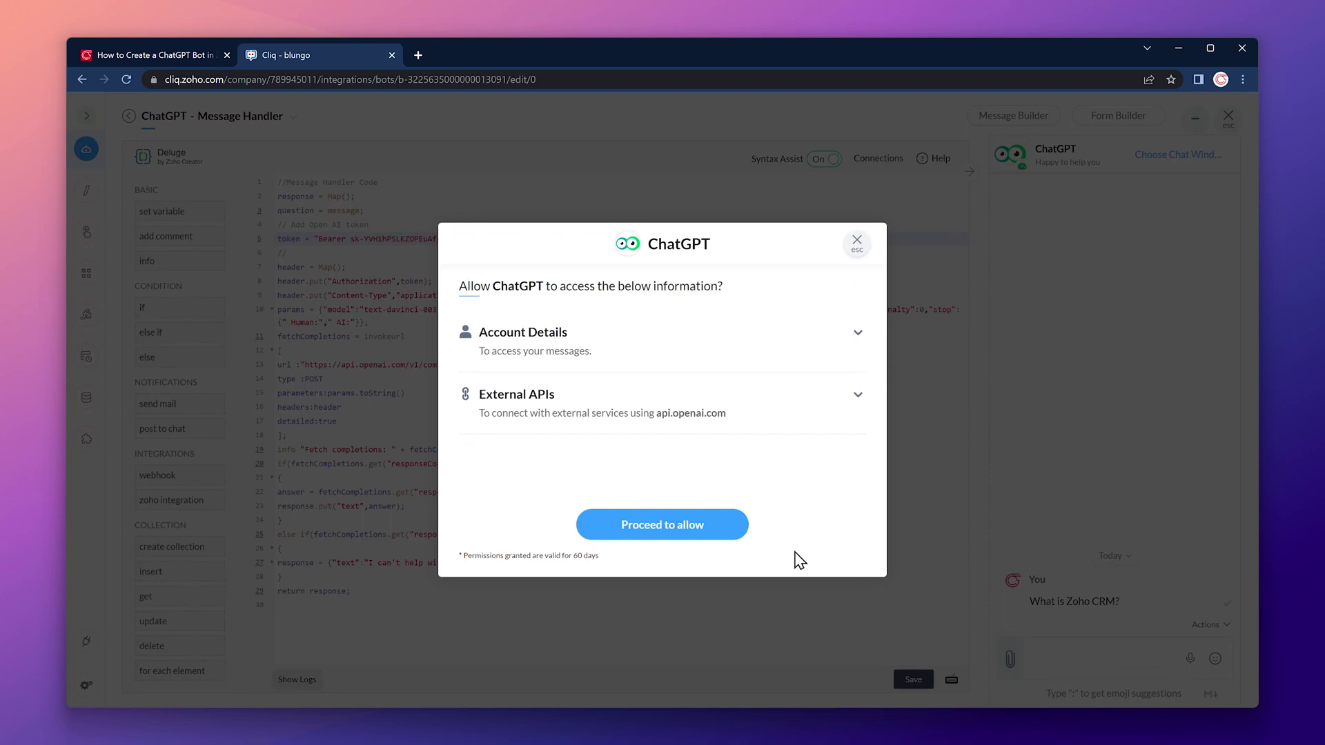
left_click(721, 538)
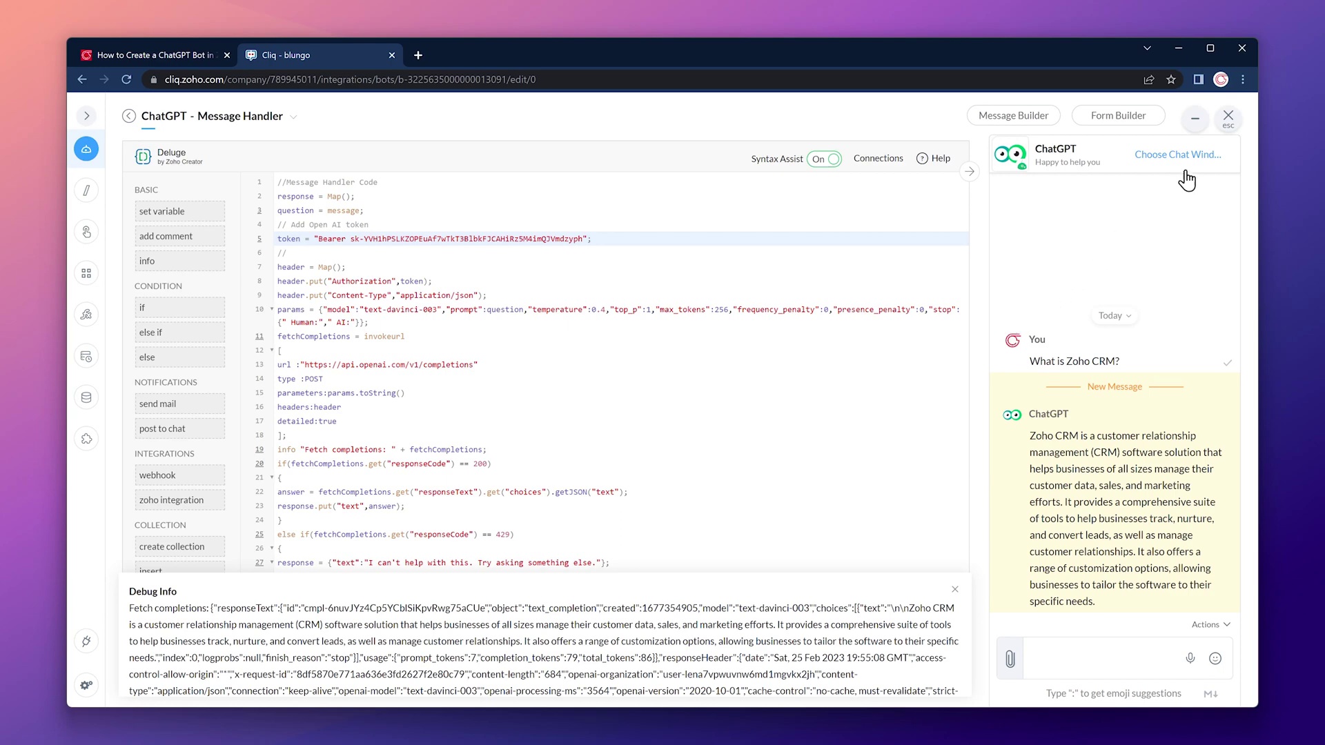
Step: Close the handler editor and send "What is Zoho Desk?" in the main ChatGPT bot chat
left_click(1227, 116)
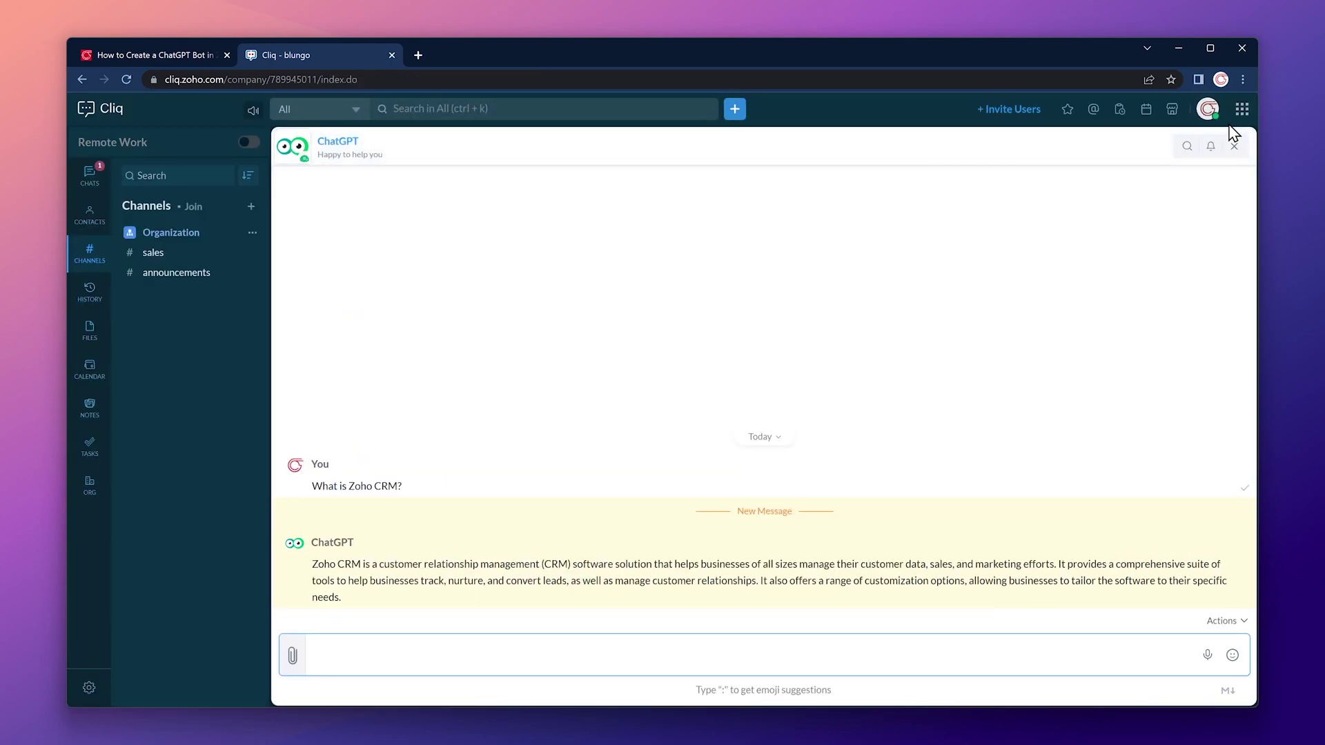
type("What is Zoho Desk?")
key("Return")
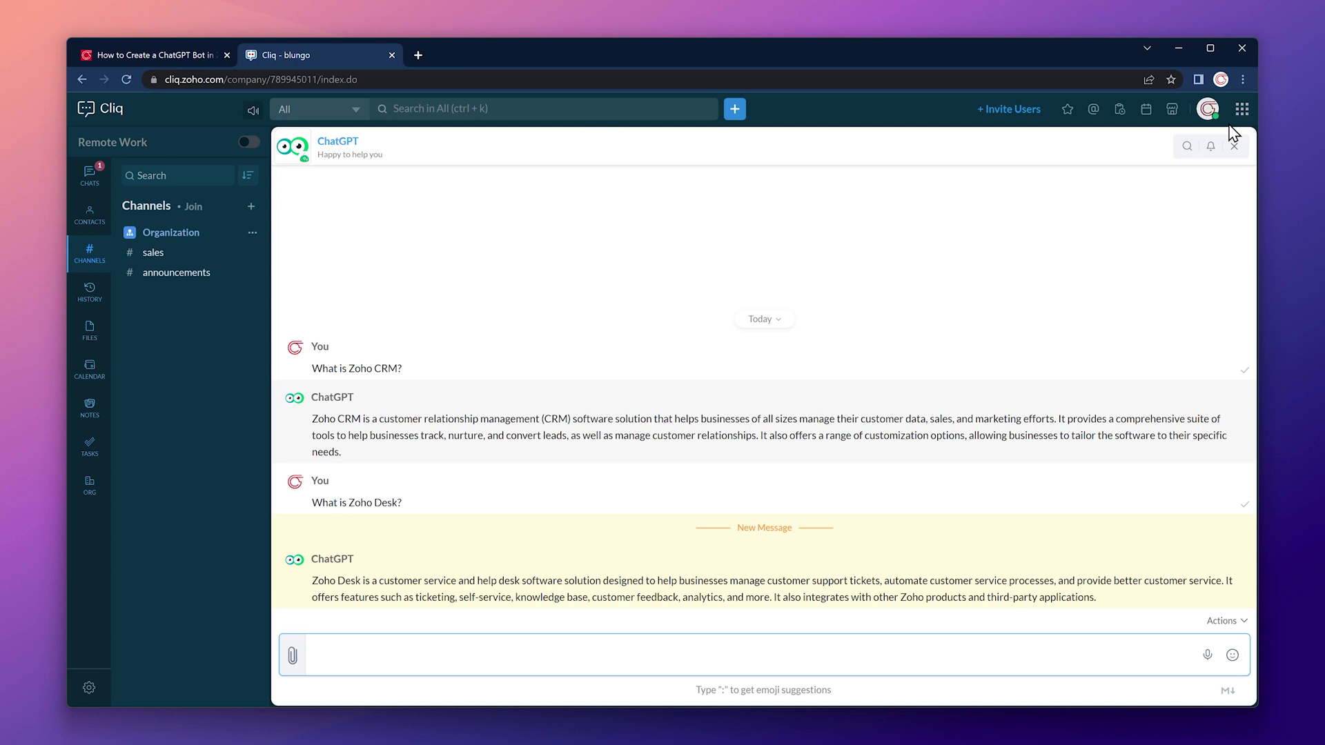
Step: Add the ChatGPT bot as a participant of the sales channel
left_click(195, 261)
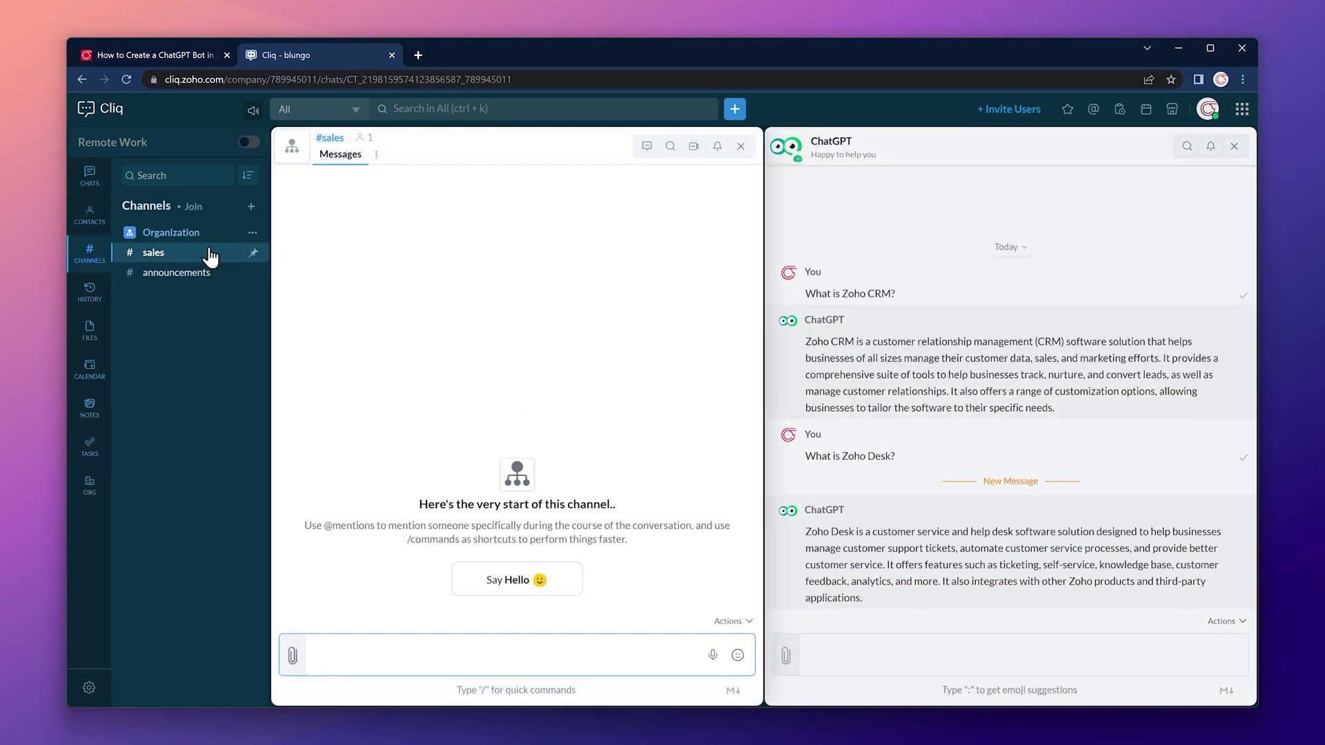
left_click(362, 139)
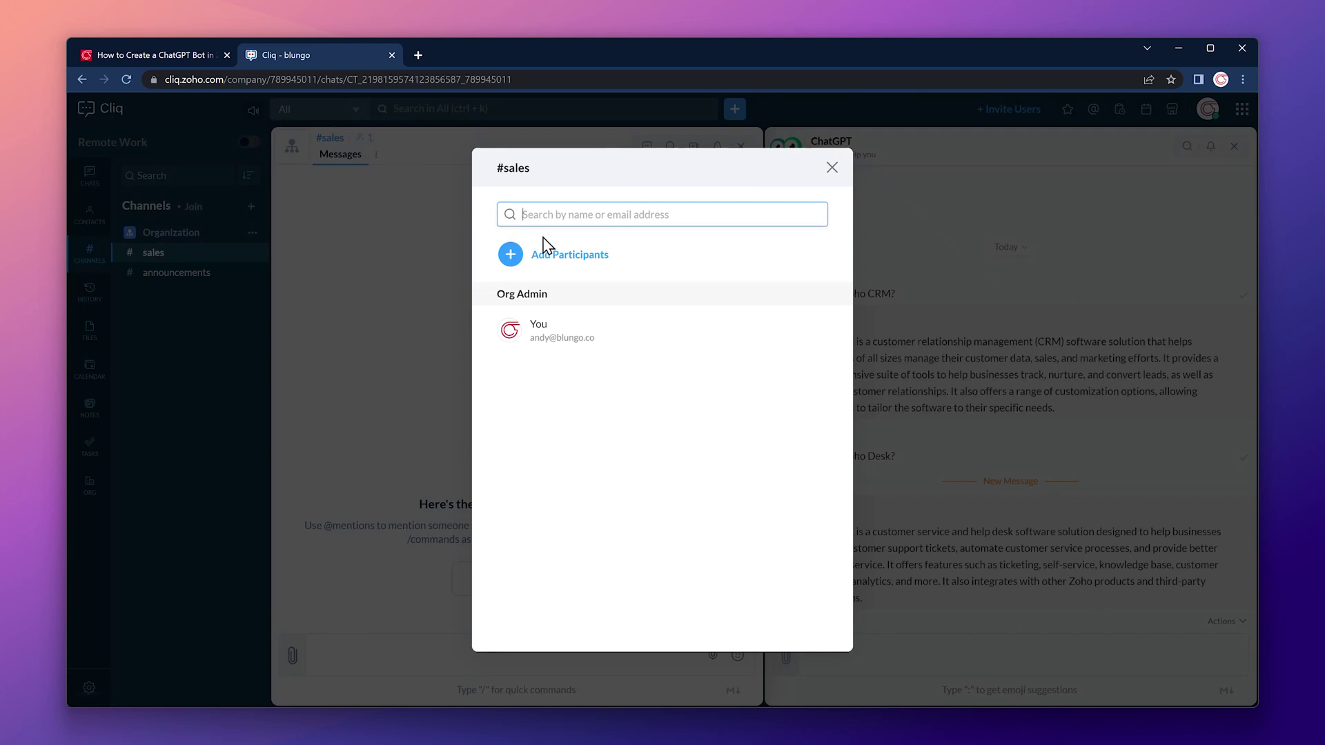
left_click(553, 257)
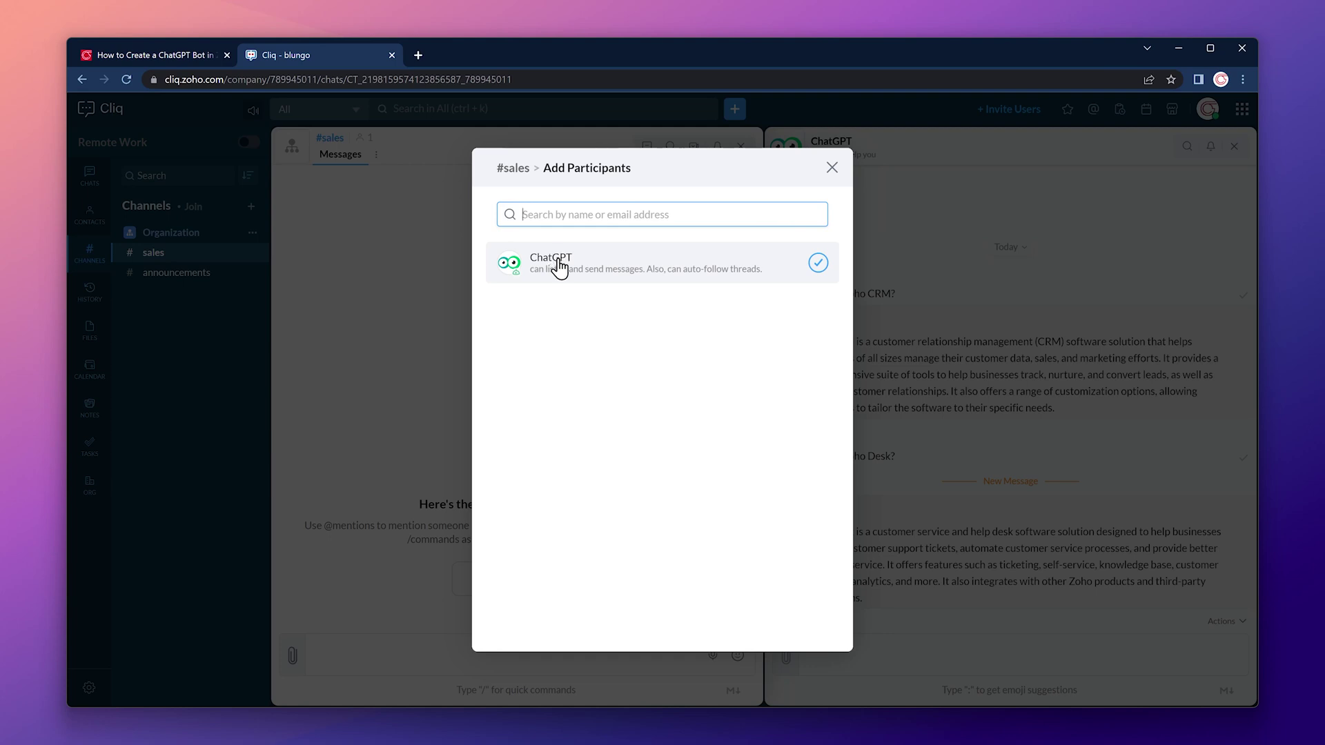
left_click(558, 260)
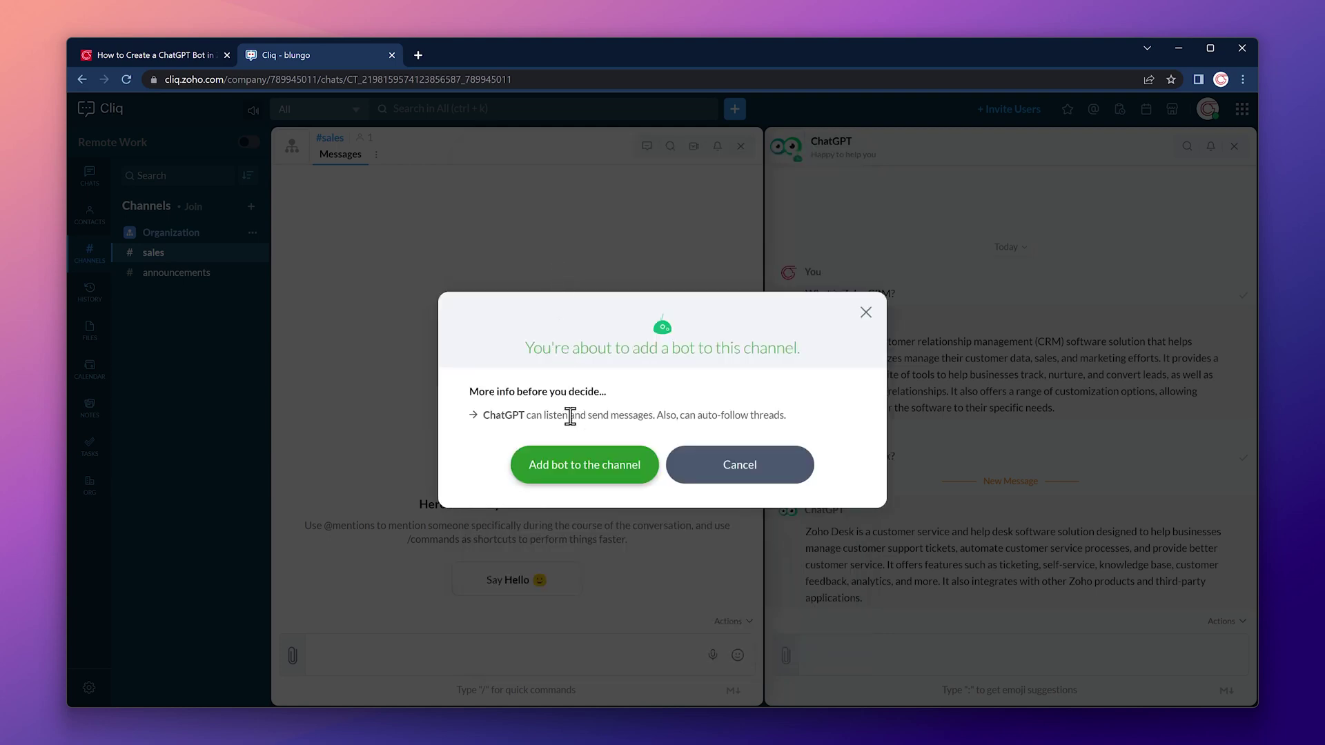
left_click(568, 462)
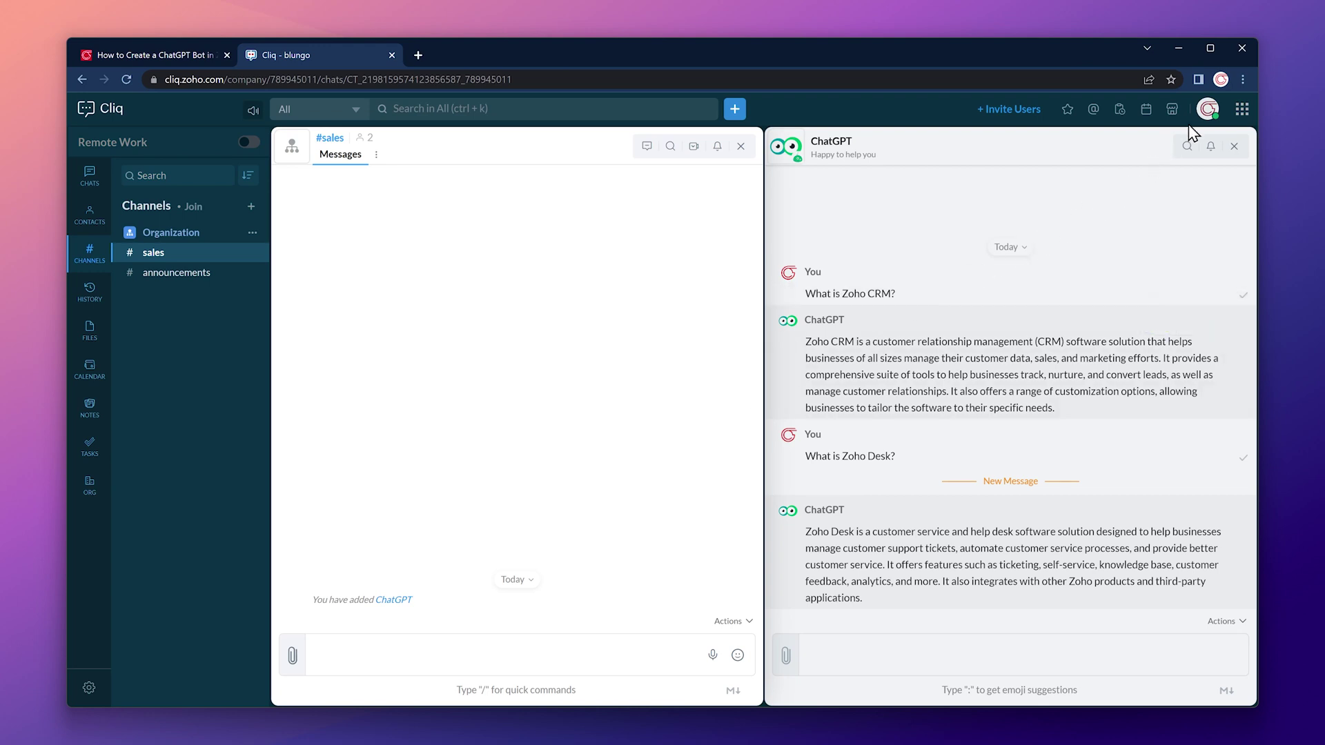
Step: Open the code of the ChatGPT bot's Participation Handler from Bots & Tools
left_click(1207, 110)
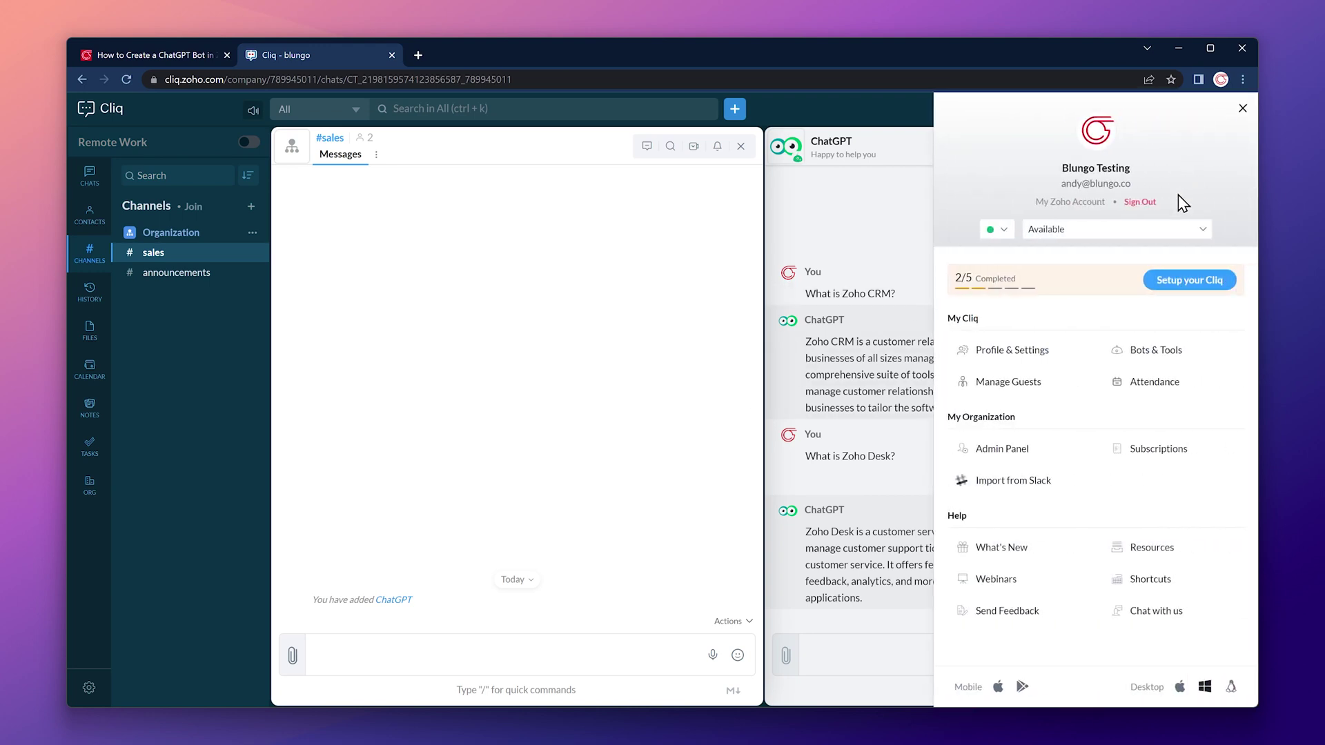
left_click(1154, 352)
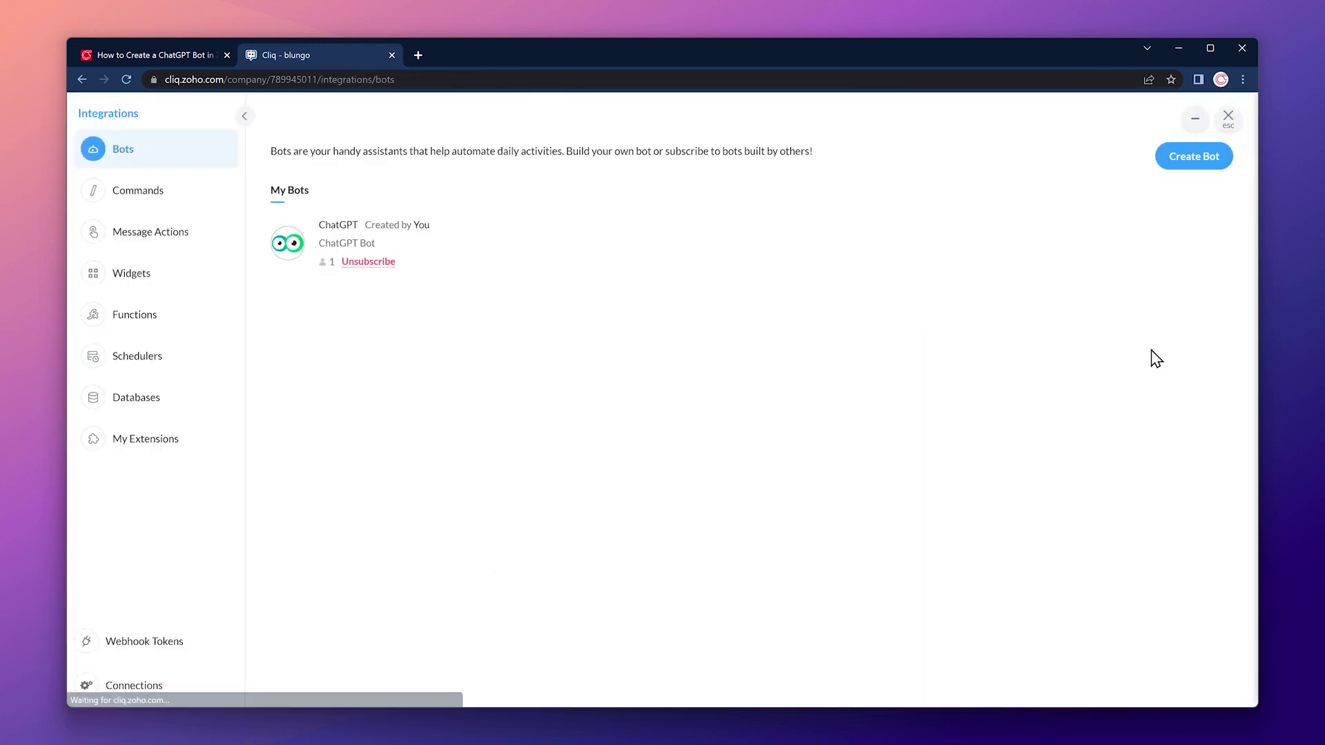
mouse_move(465, 267)
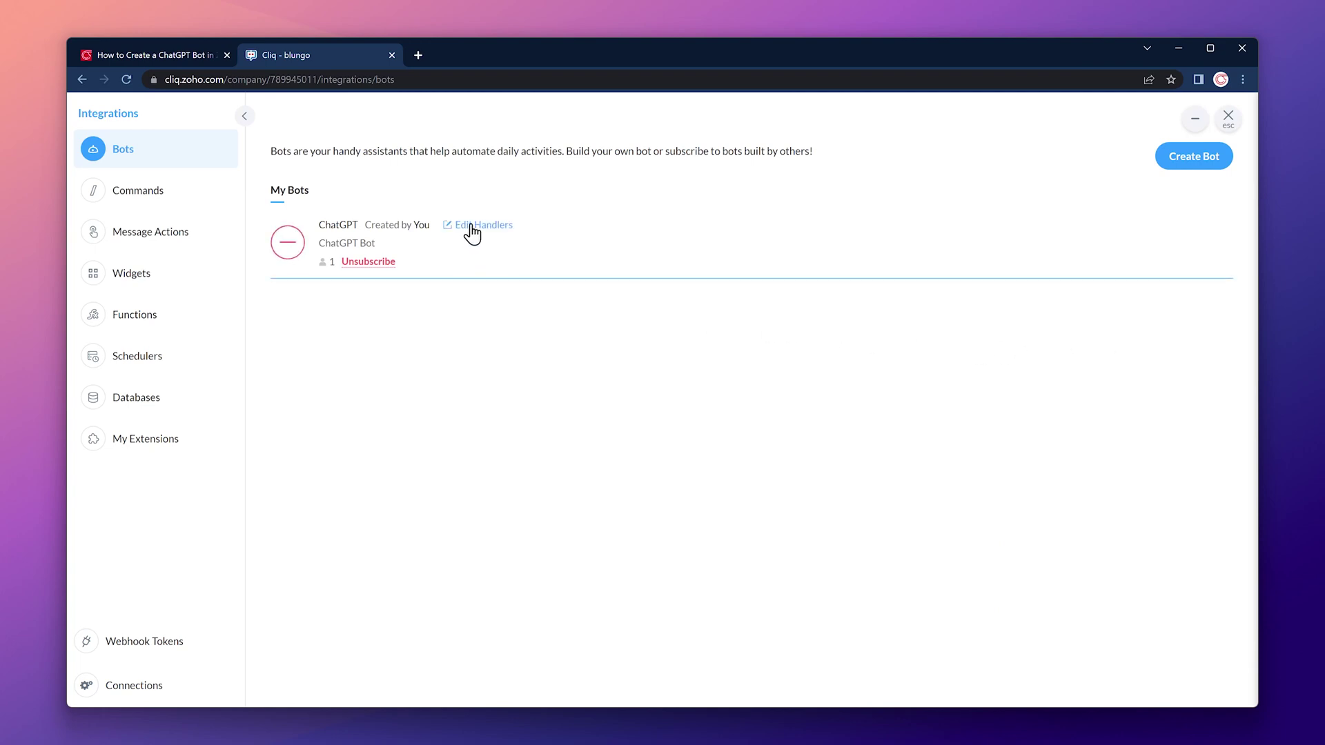
left_click(472, 230)
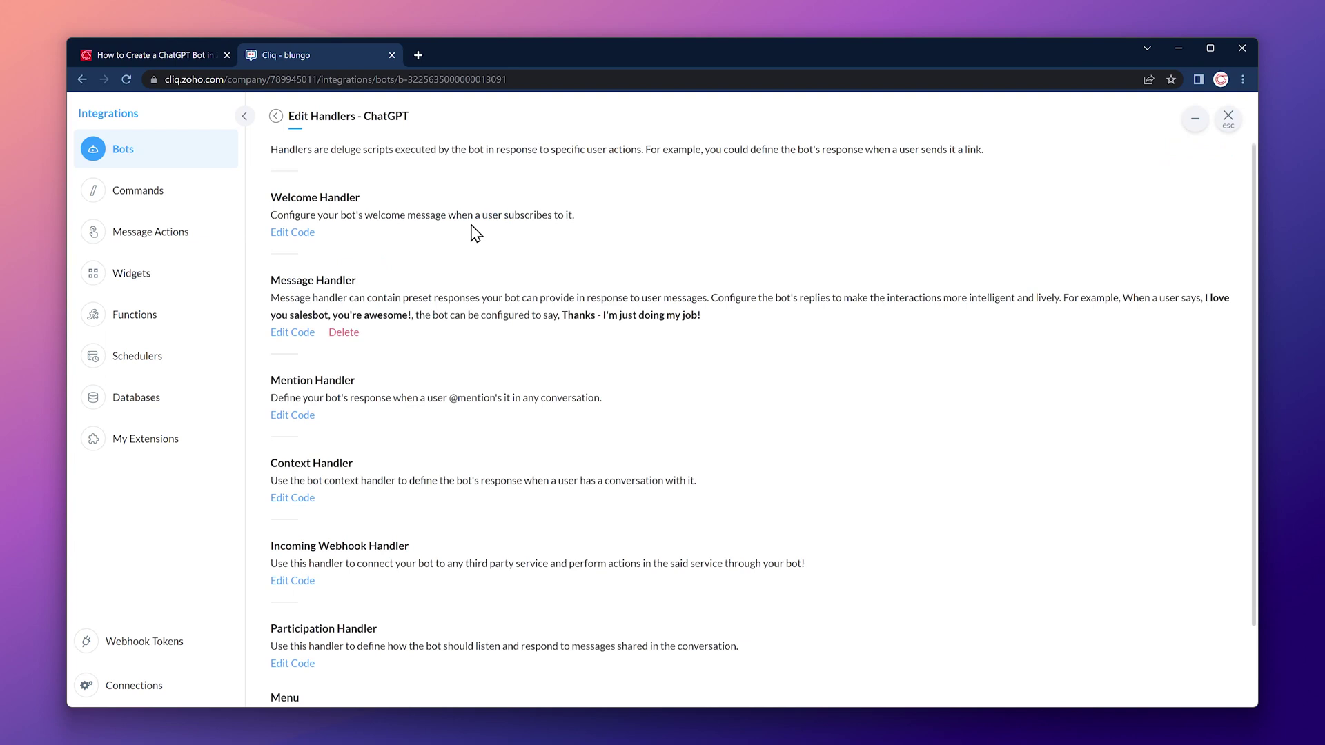
left_click(294, 665)
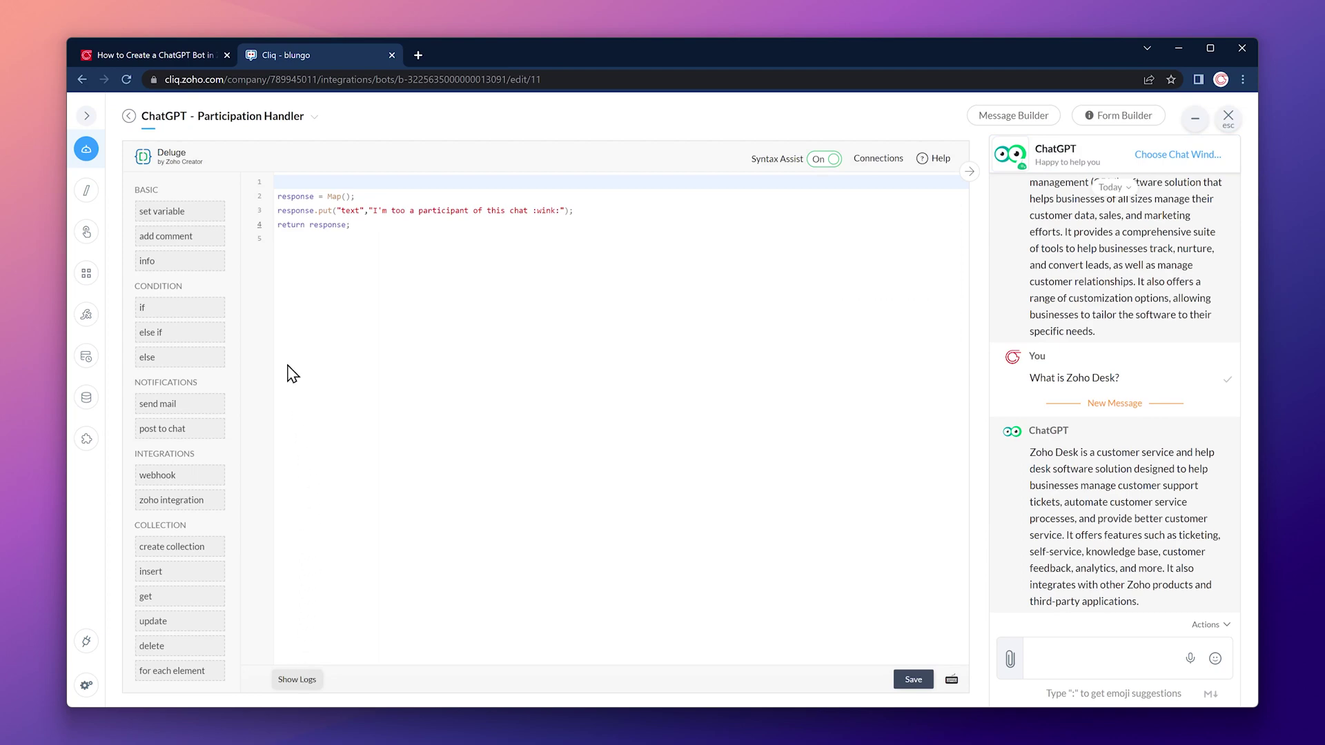
Step: Copy the full Participation Handler code from the Blungo blog article on creating a ChatGPT bot
left_click(183, 56)
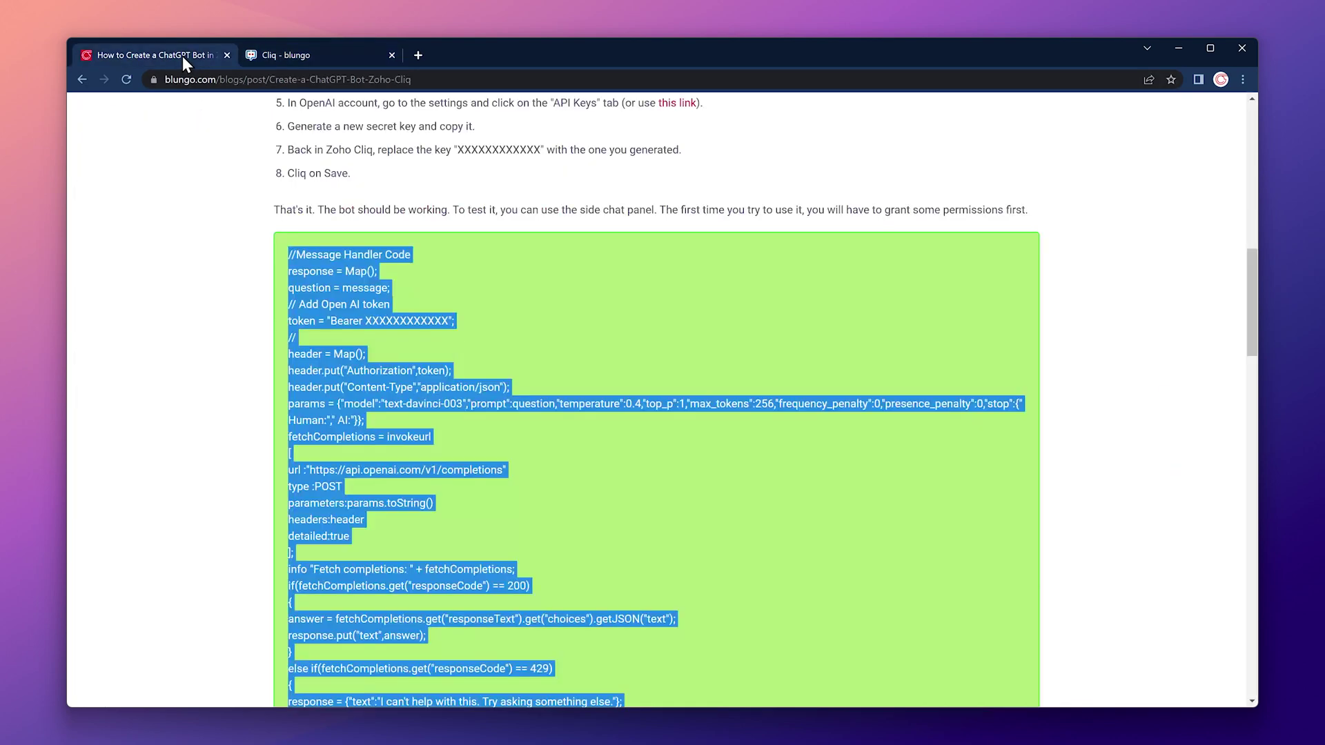
scroll(214, 269, "down", 6)
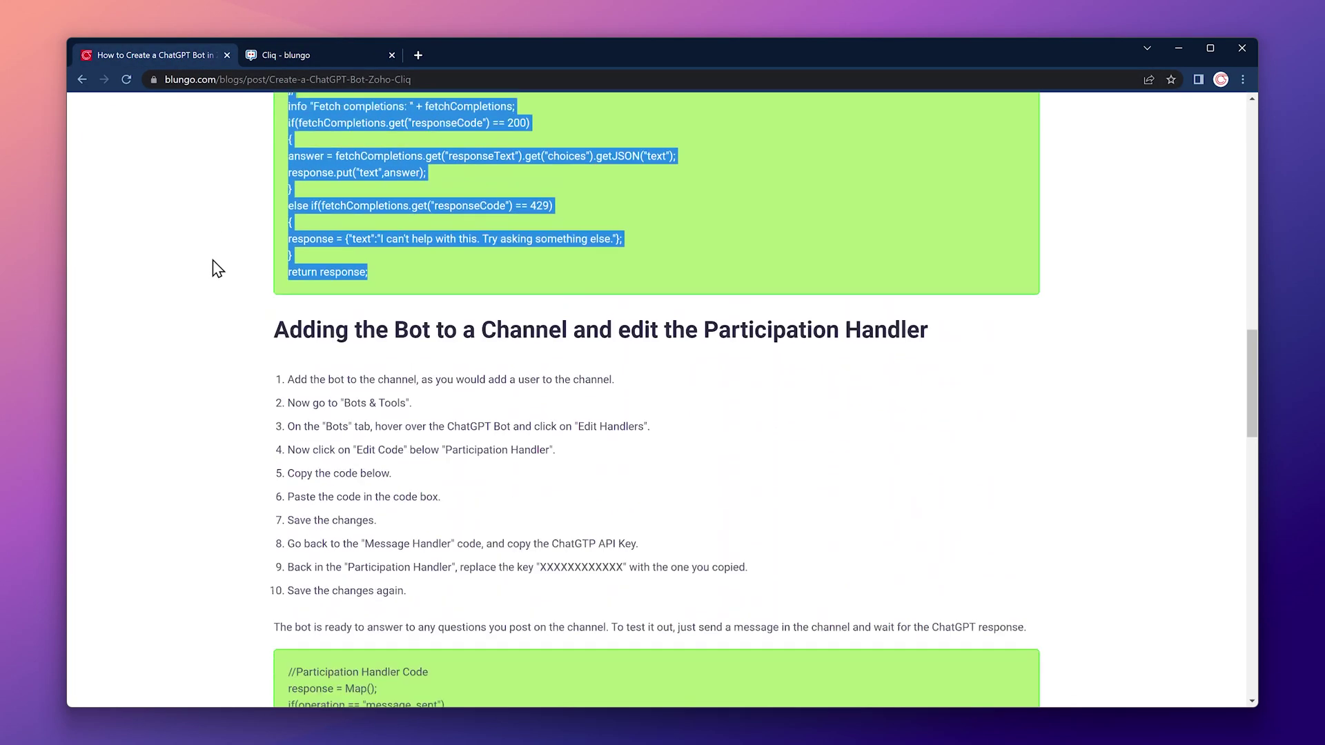
scroll(218, 269, "down", 10)
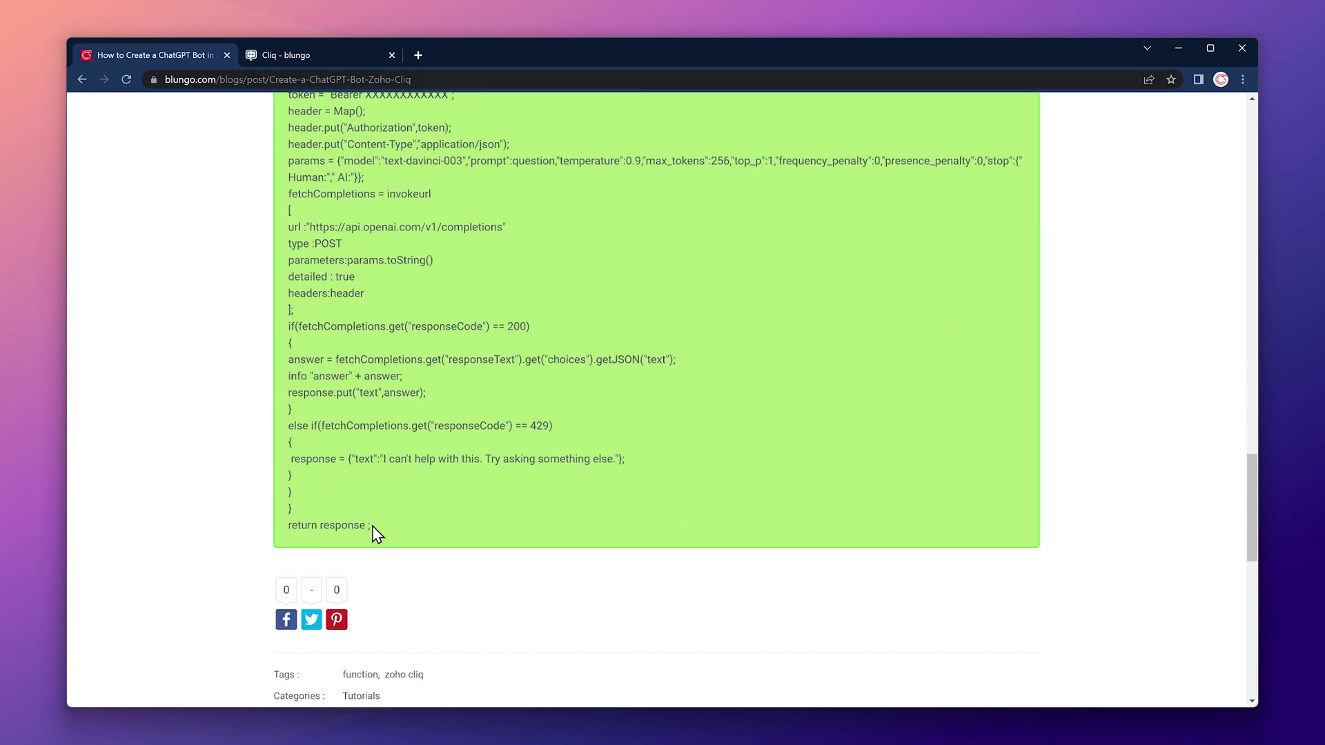
left_click_drag(371, 526, 279, 289)
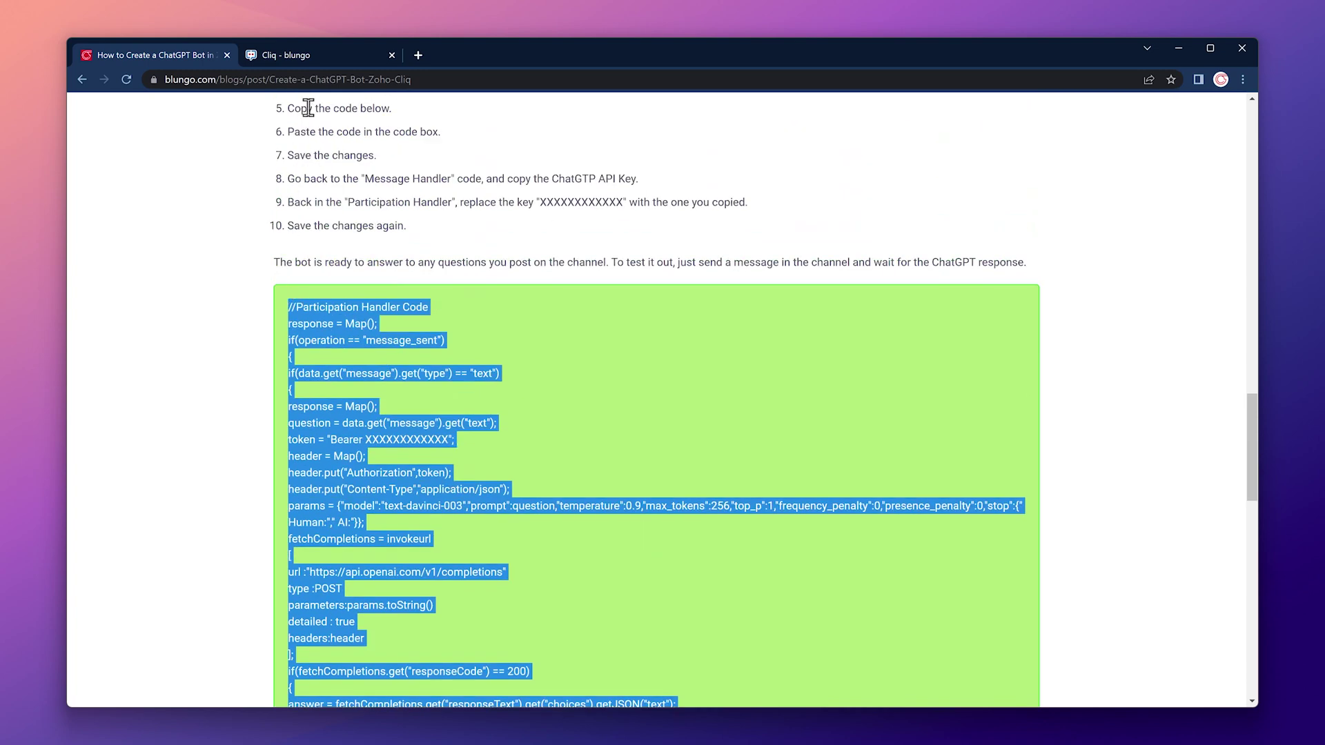
Step: Replace all the default code in the ChatGPT bot's Participation Handler with the copied code
left_click(319, 55)
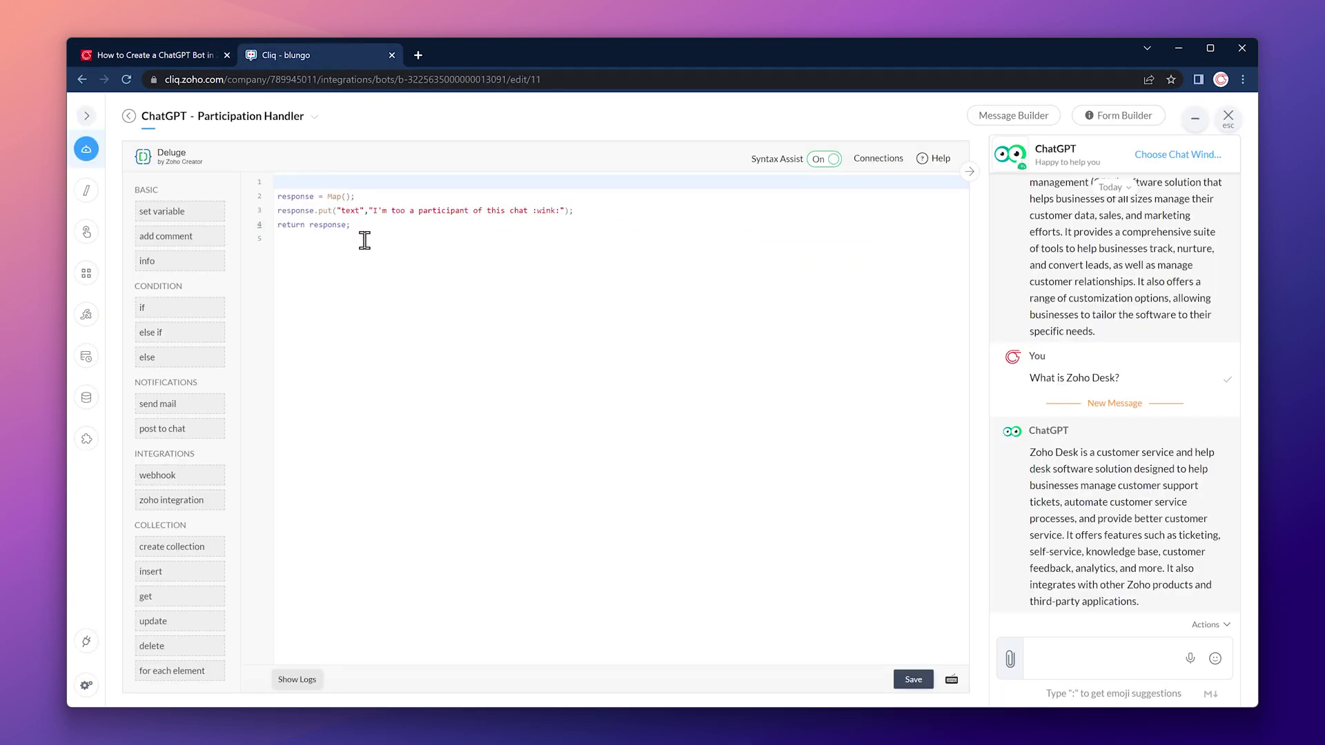
left_click_drag(363, 243, 285, 181)
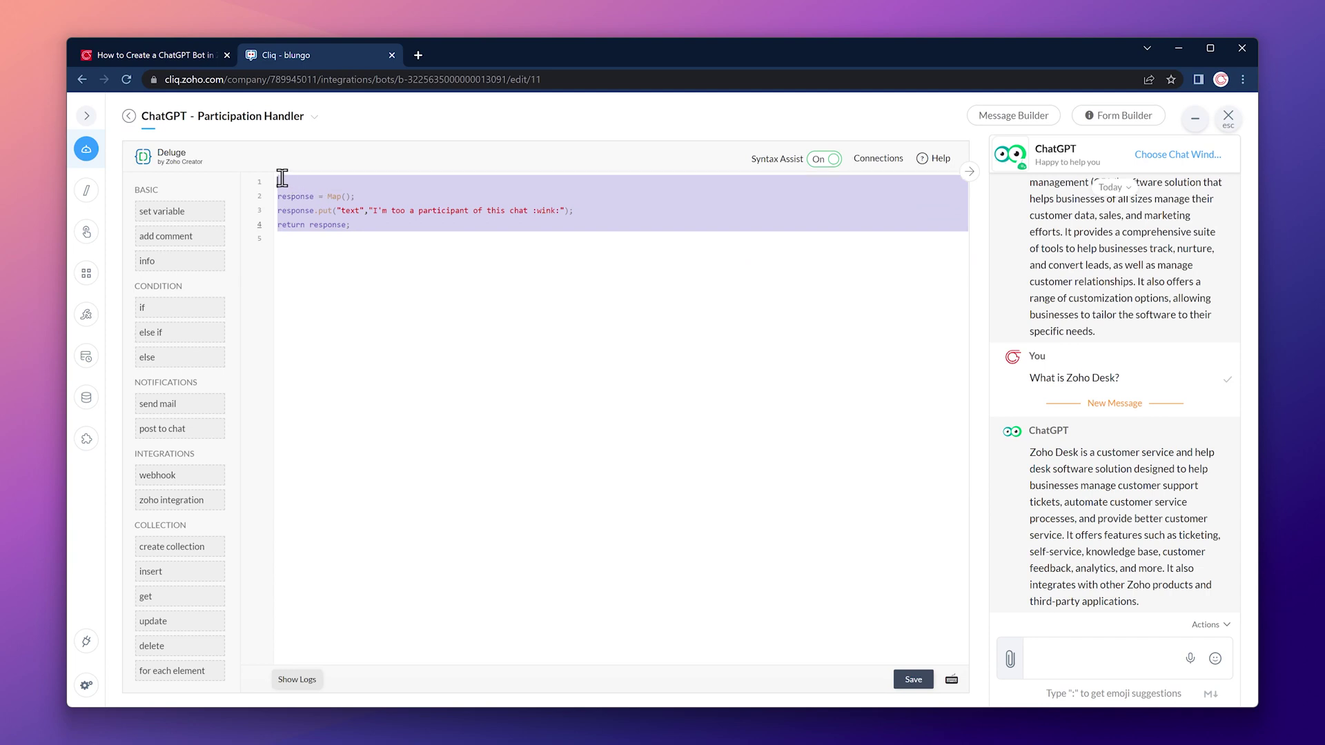
key("ctrl+v")
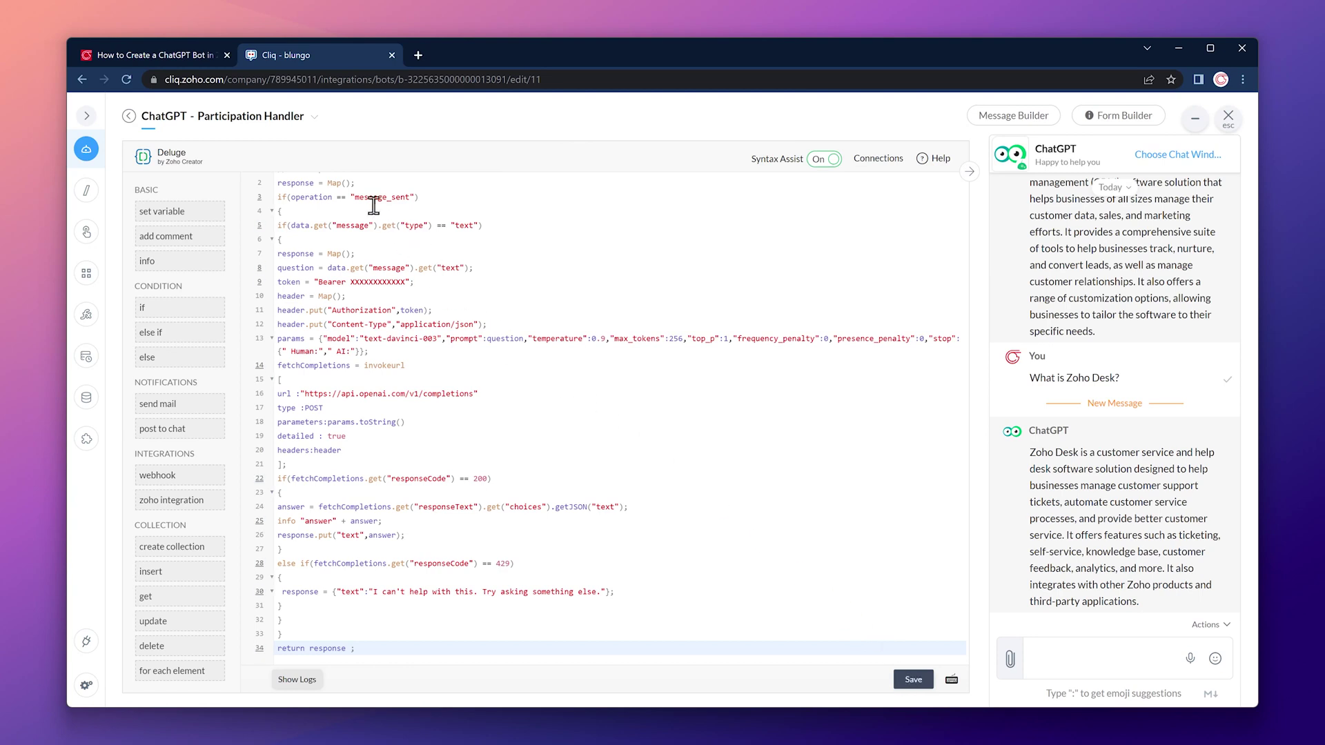
Step: Switch to the bot's Message Handler and copy the OpenAI API key from its token line
left_click(308, 117)
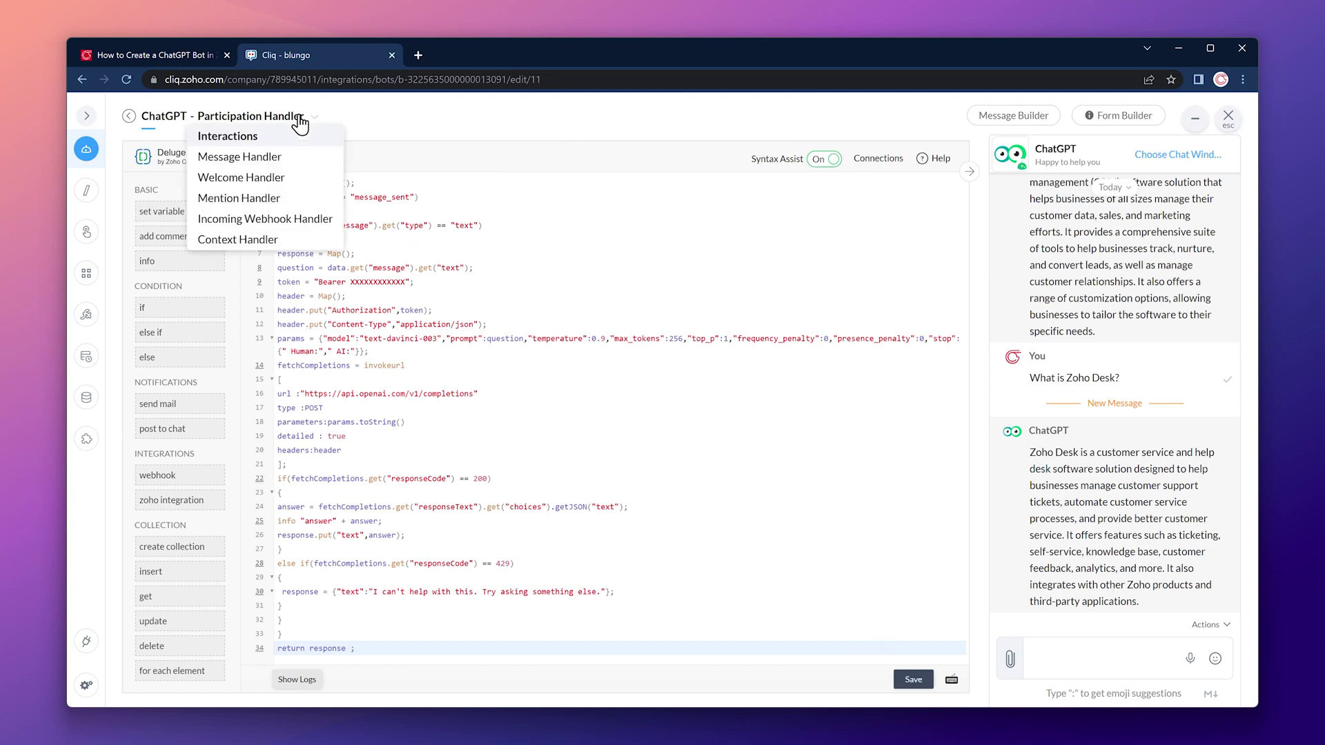
left_click(298, 159)
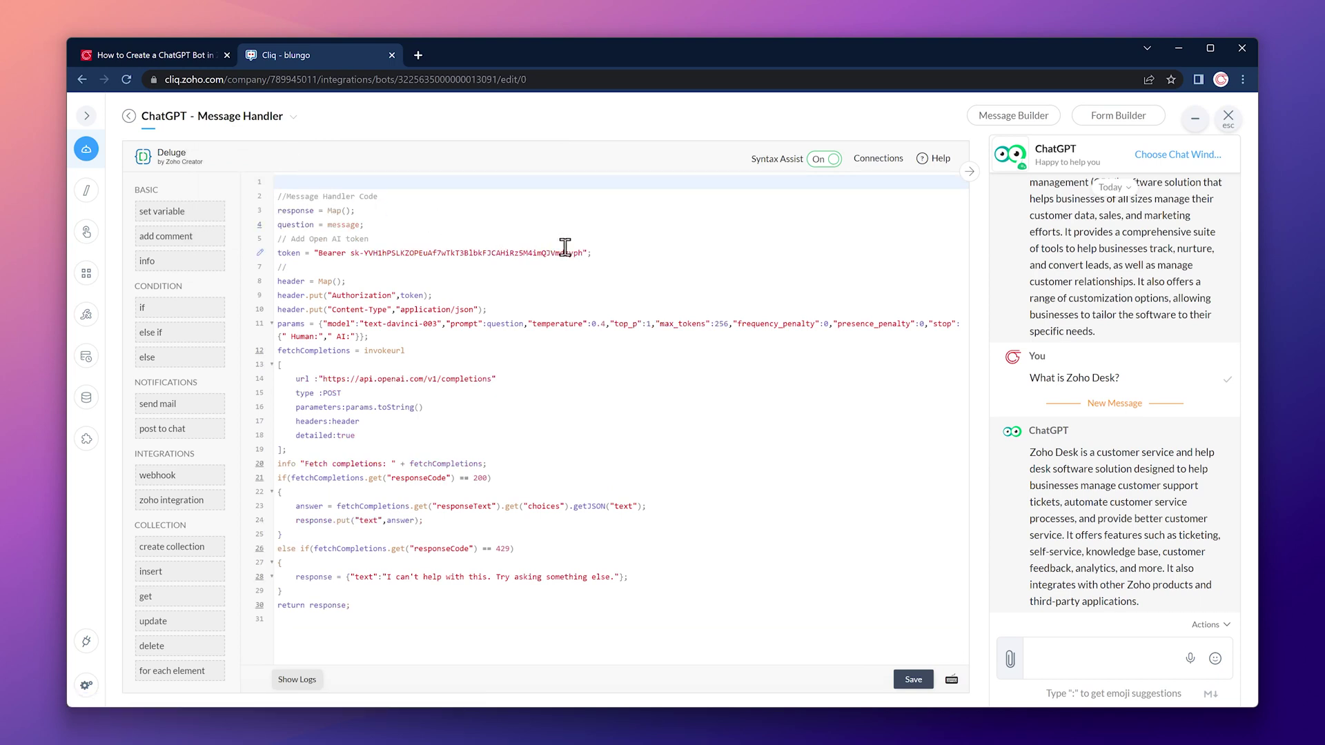
left_click_drag(584, 252, 352, 254)
key("ctrl+c")
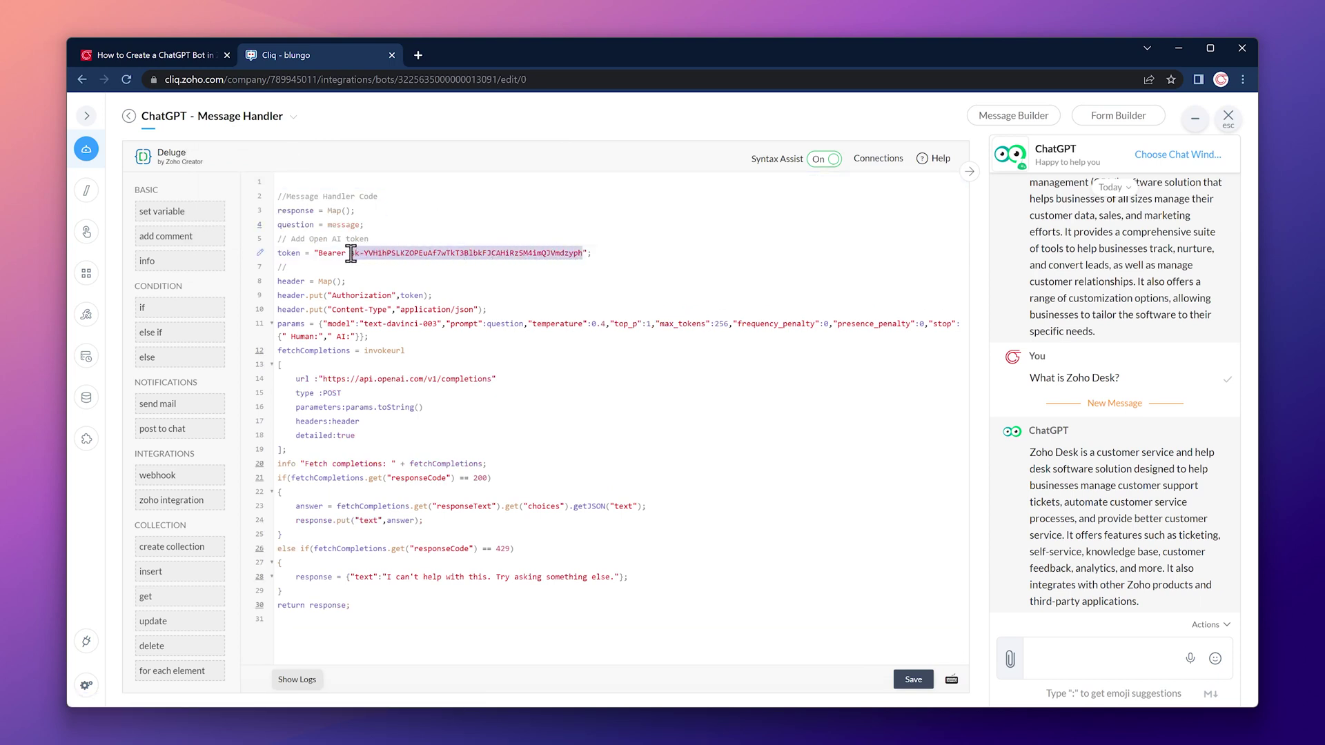
Step: Return to the Participation Handler, replace the XXXXXXXXXXXX placeholder in the token line with the copied API key, and save the code
left_click(271, 115)
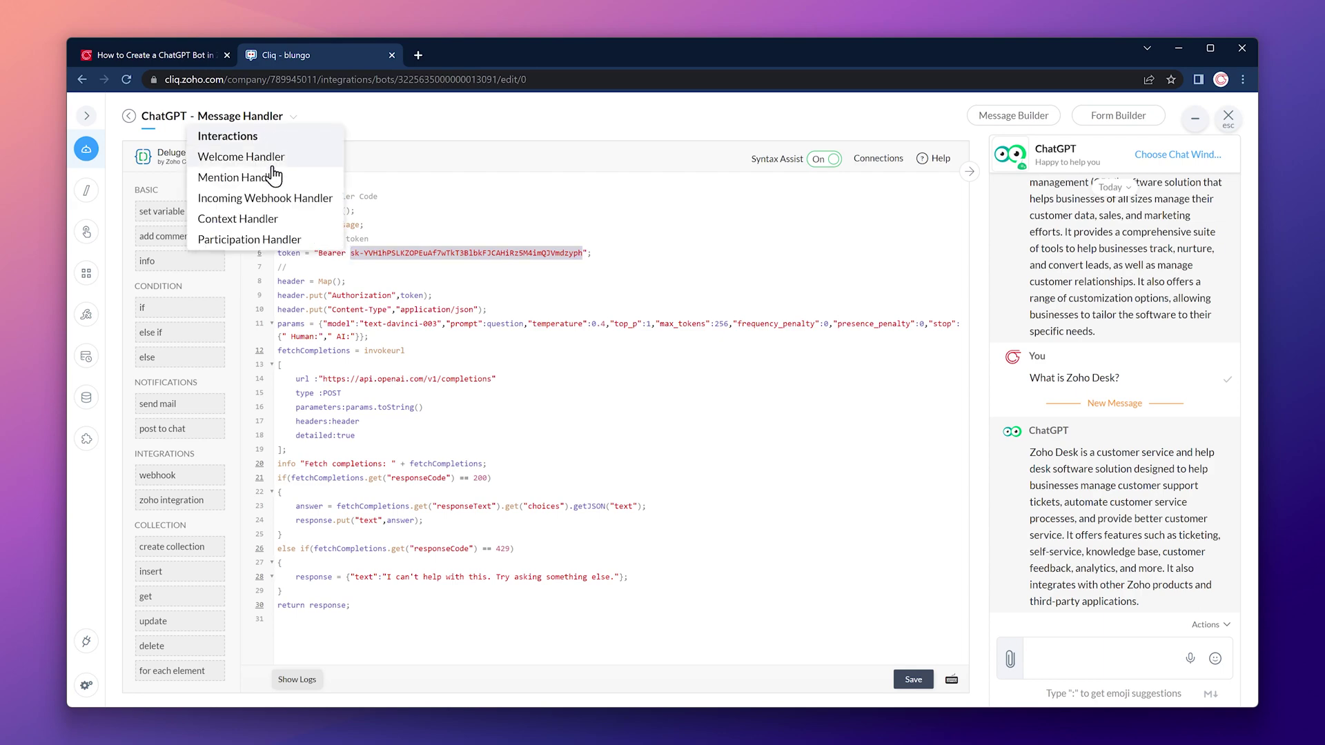
left_click(276, 242)
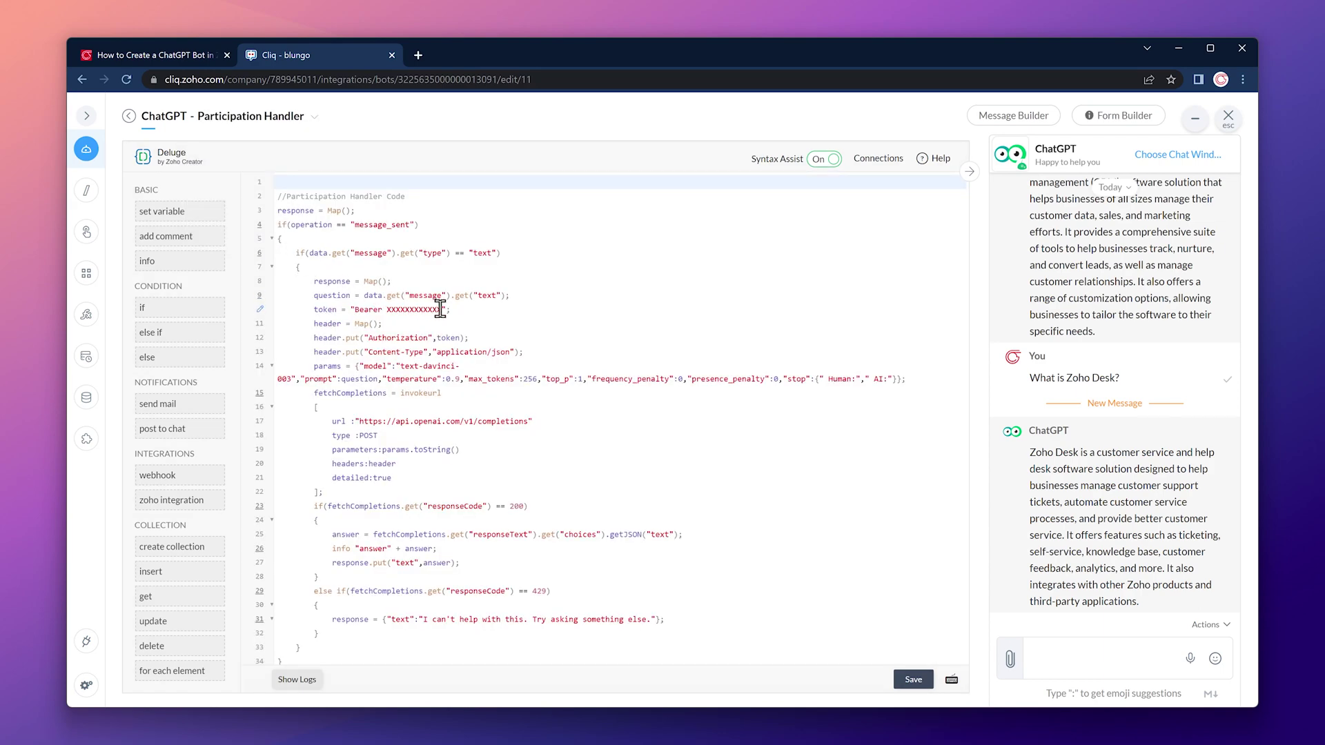
left_click_drag(440, 308, 389, 309)
key("ctrl+v")
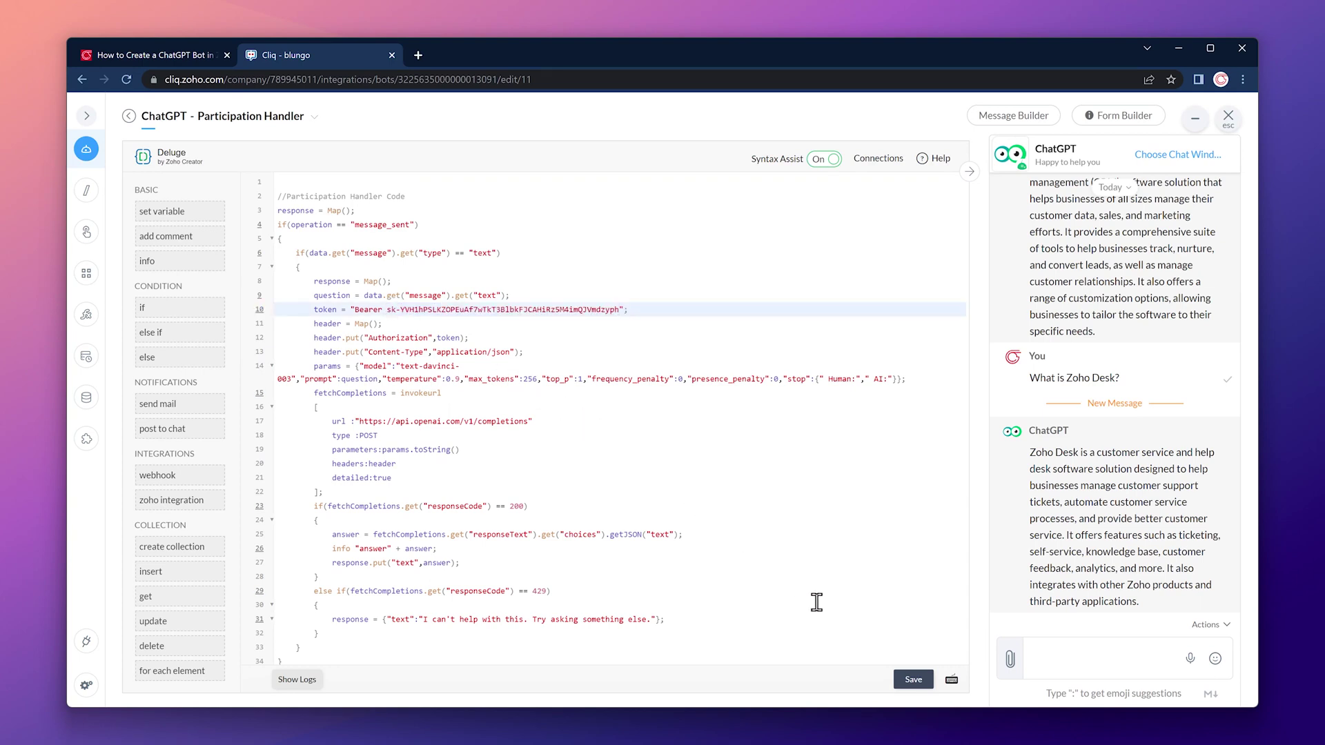
left_click(904, 682)
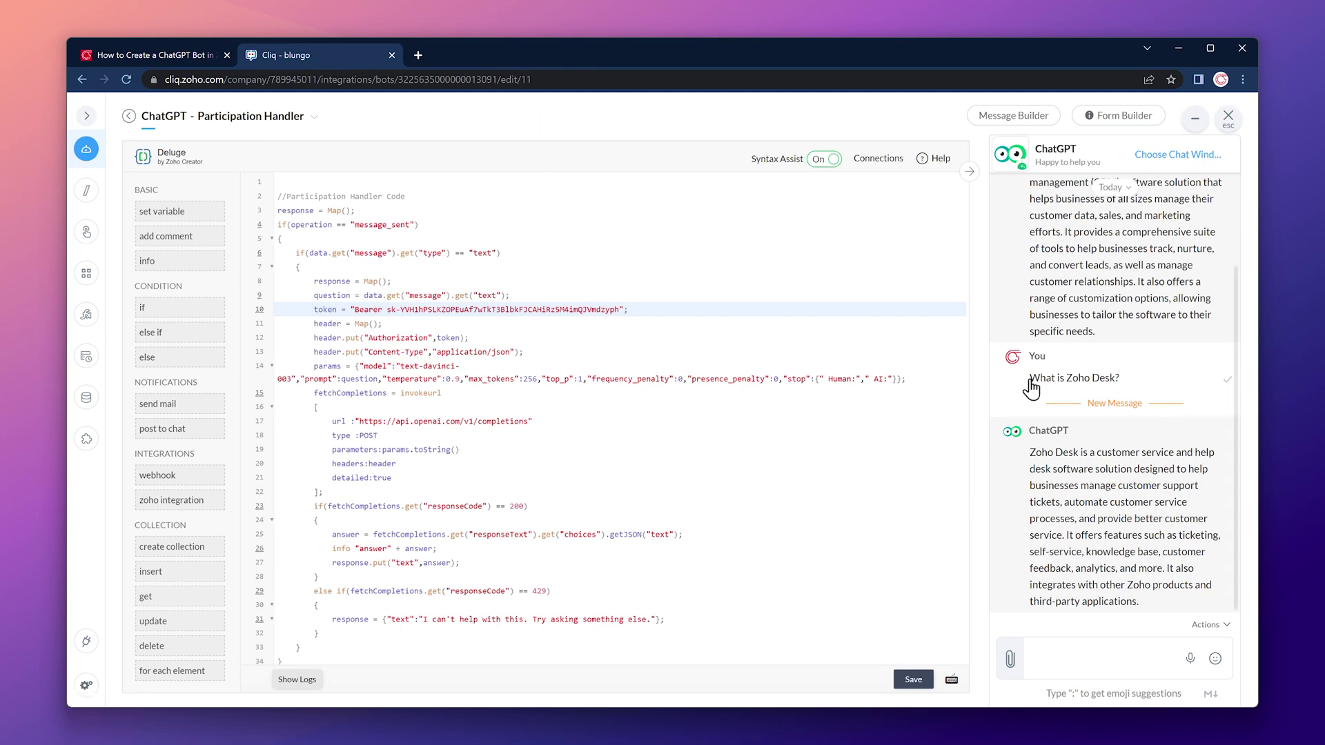
Step: Close the handler editor and send "What is Zoho Cliq?" in the sales channel
left_click(1228, 117)
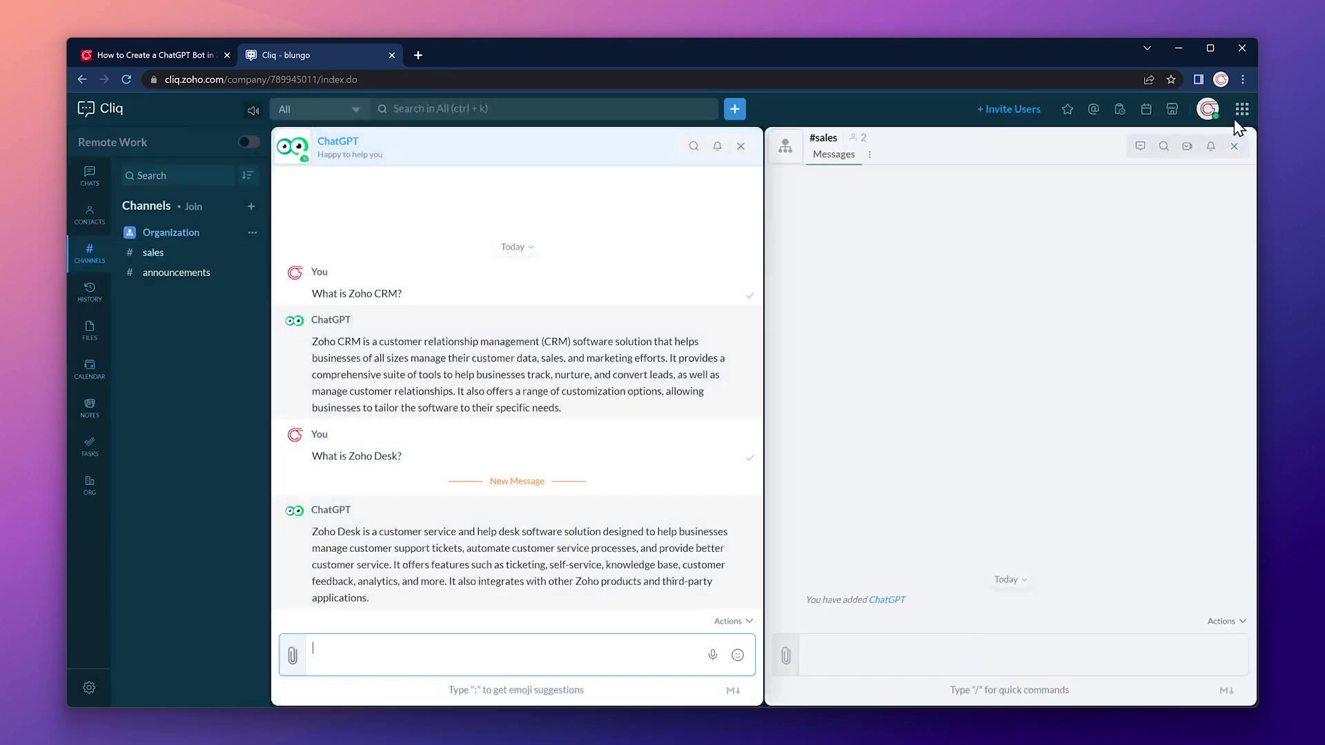
left_click(969, 649)
type("What is Zoho Cliq?")
key("Return")
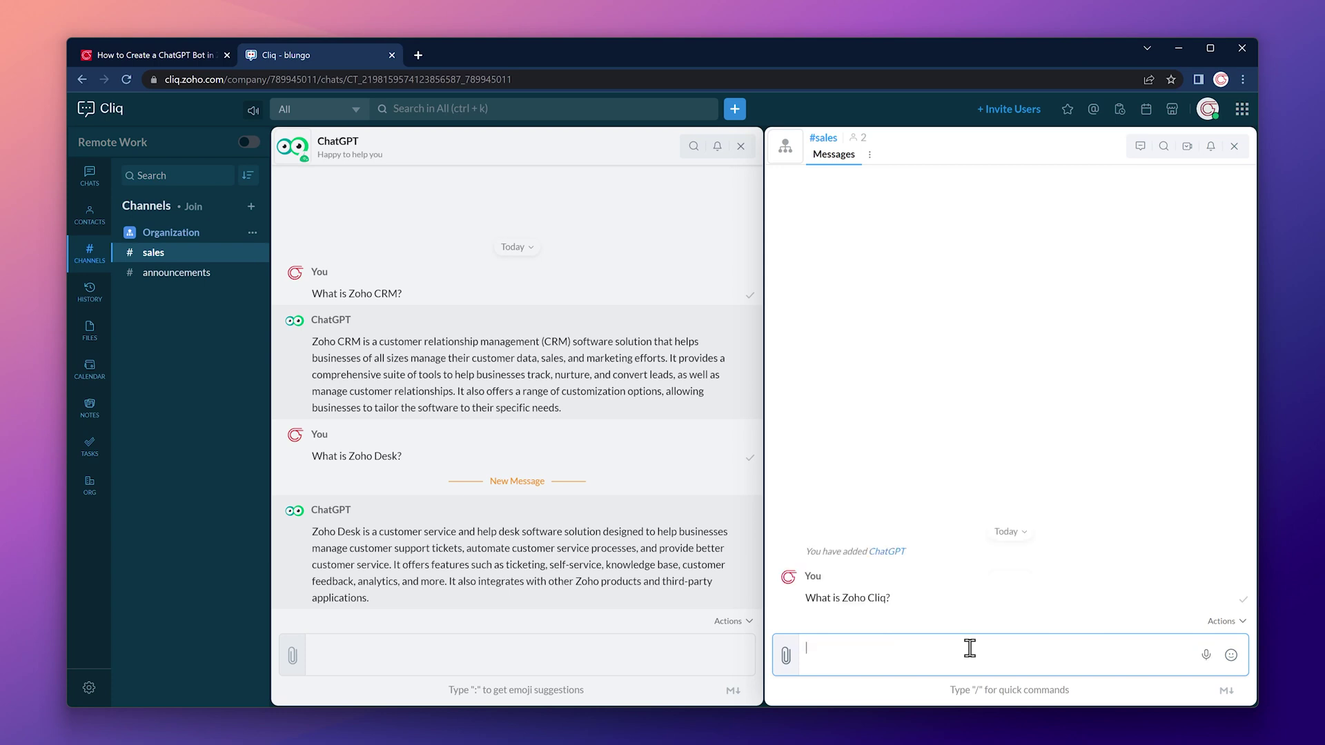